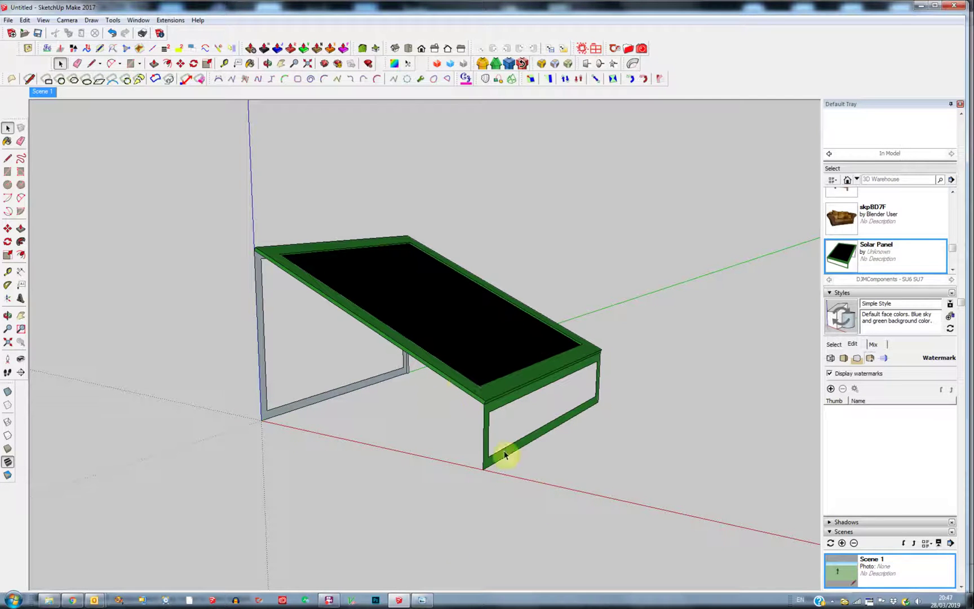
- View the roadside field photo in Windows Photo Viewer and return to the solar panel model in SketchUp
{"action": "left_click", "coordinate": [420, 599]}
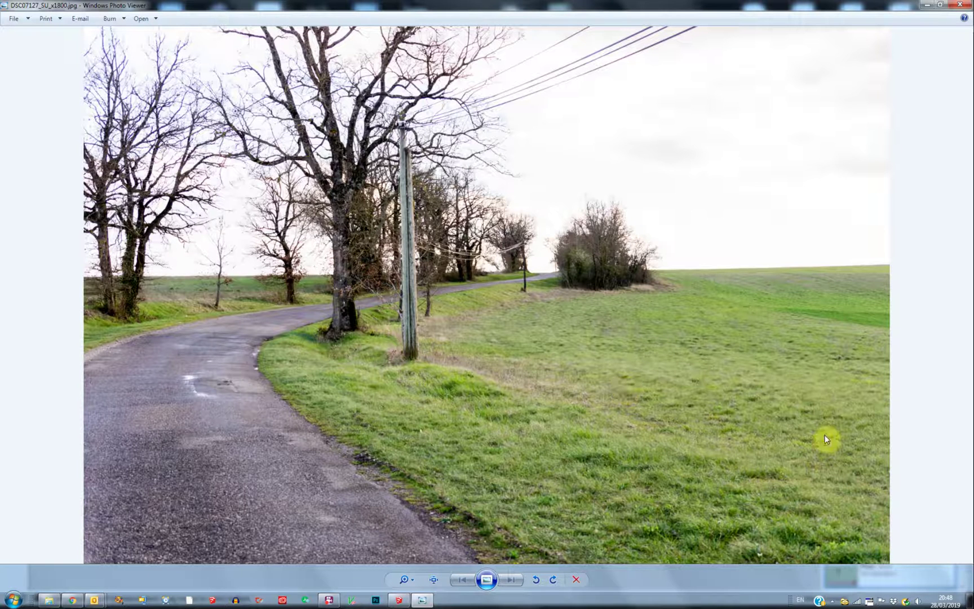
{"action": "left_click", "coordinate": [398, 601]}
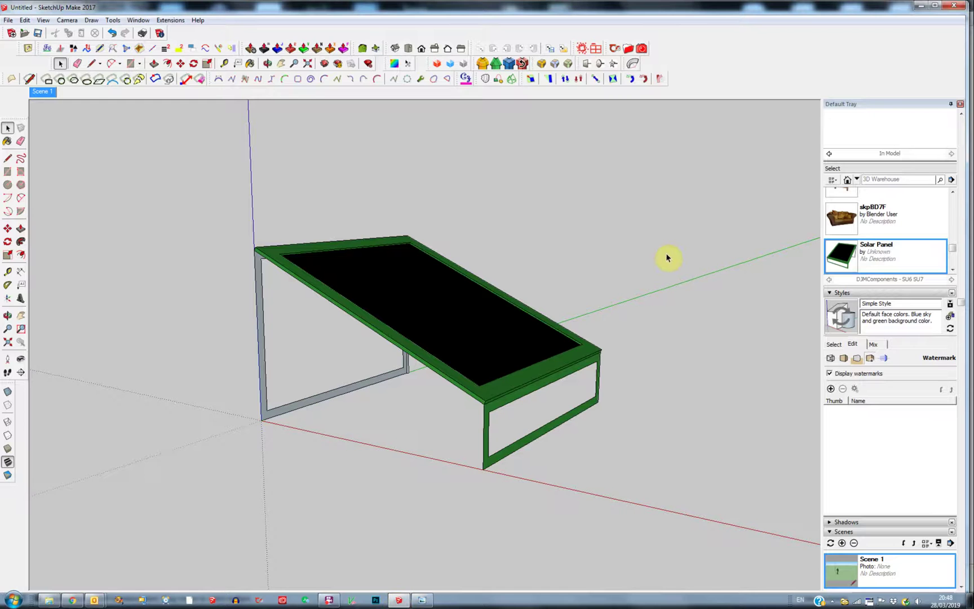
- Enable the Thea image-based lighting background using DSC07127_SU_x1800.jpg and set its wrapping to Fit
{"action": "left_click", "coordinate": [614, 49]}
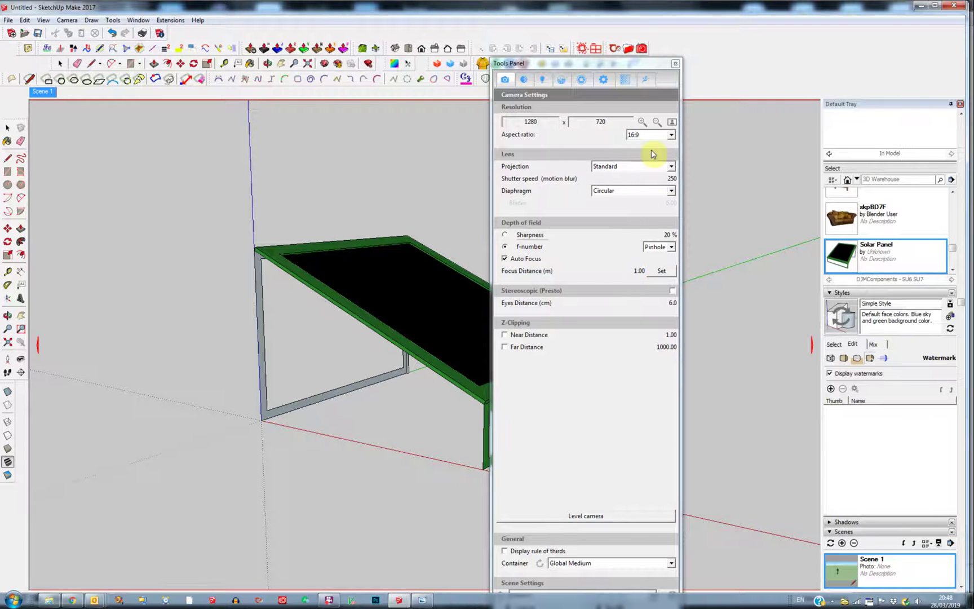
{"action": "left_click", "coordinate": [562, 83]}
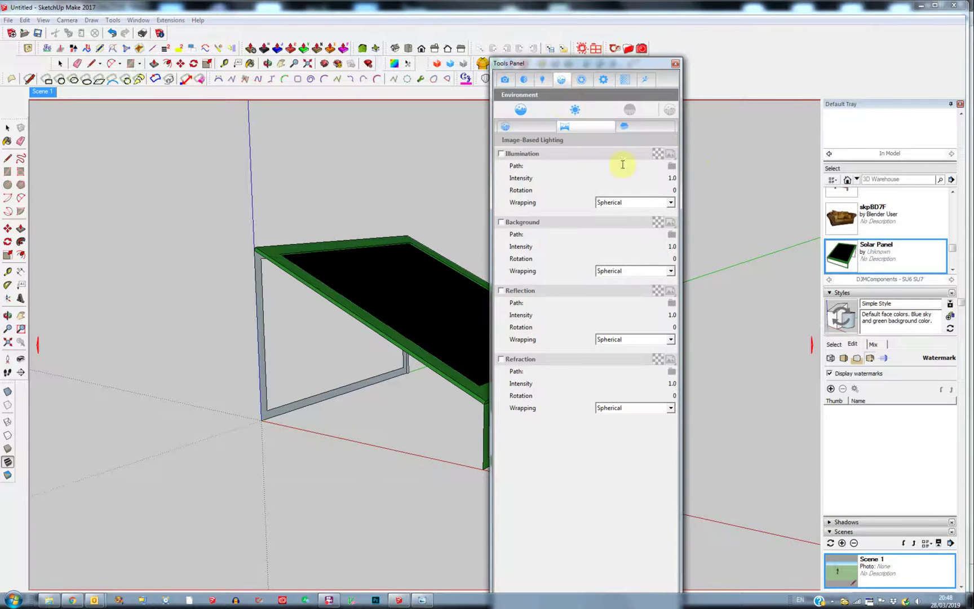
{"action": "left_click", "coordinate": [590, 131]}
{"action": "left_click", "coordinate": [592, 130]}
{"action": "left_click", "coordinate": [501, 223]}
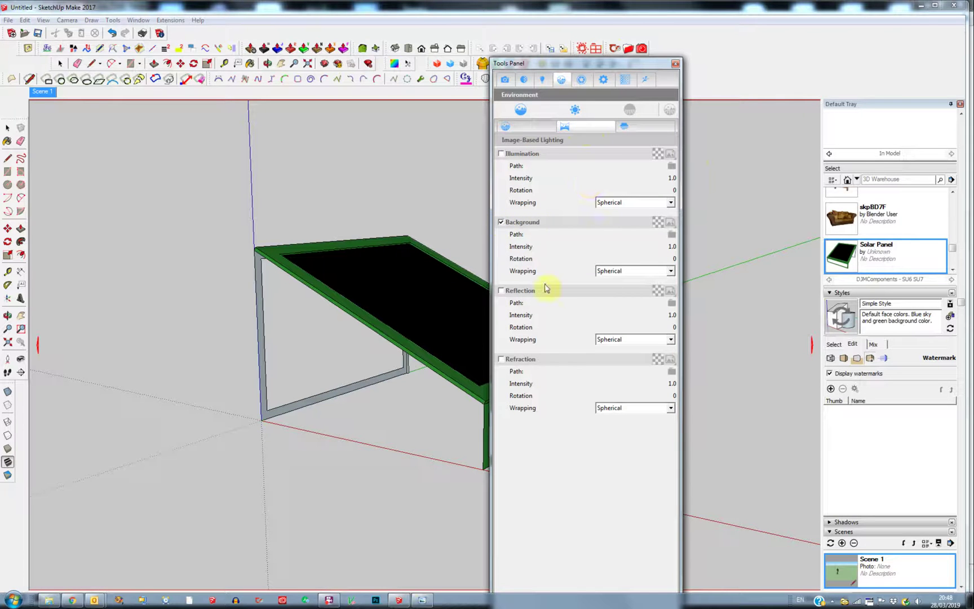
{"action": "left_click", "coordinate": [672, 238]}
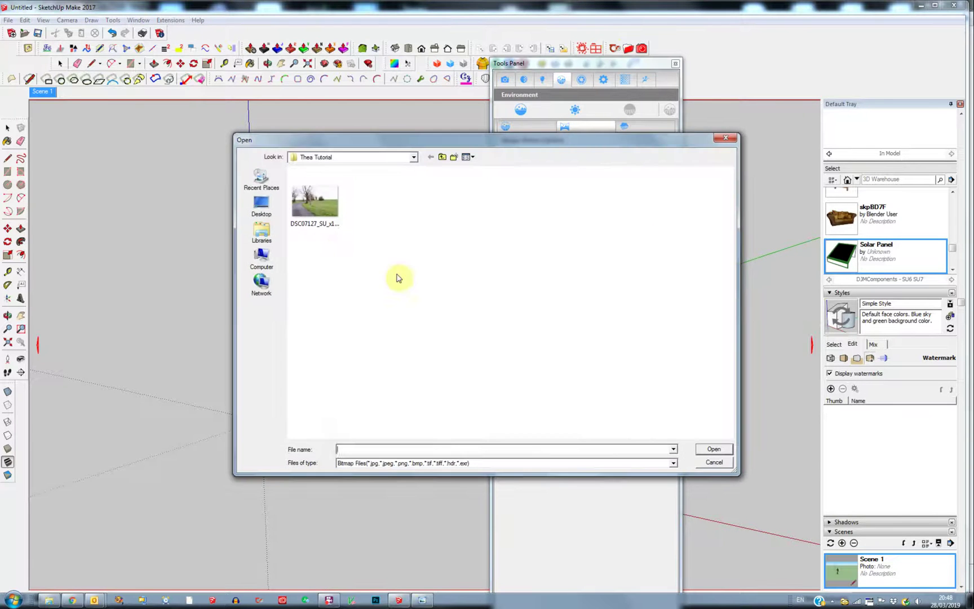
{"action": "double_click", "coordinate": [320, 198]}
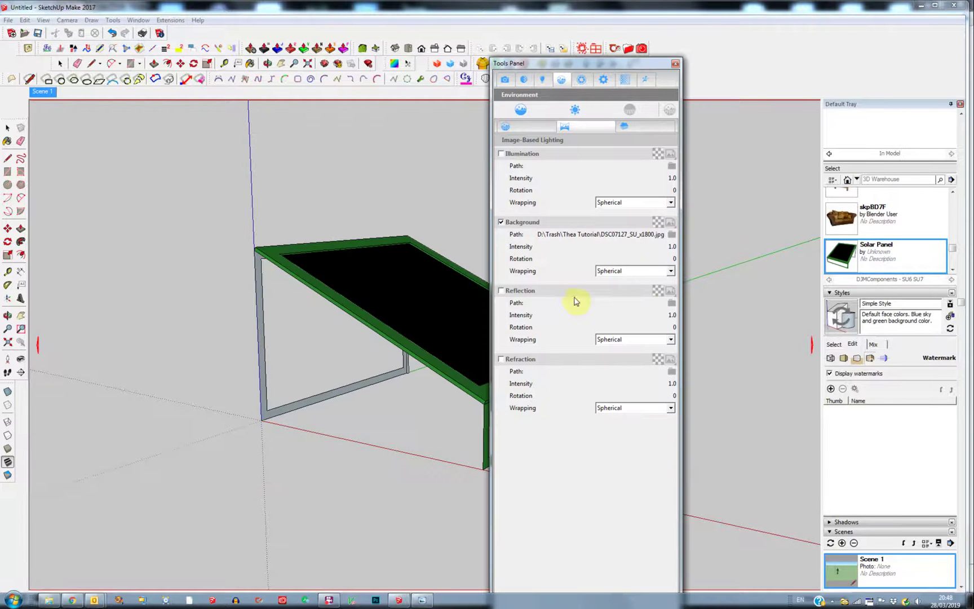
{"action": "left_click", "coordinate": [647, 271]}
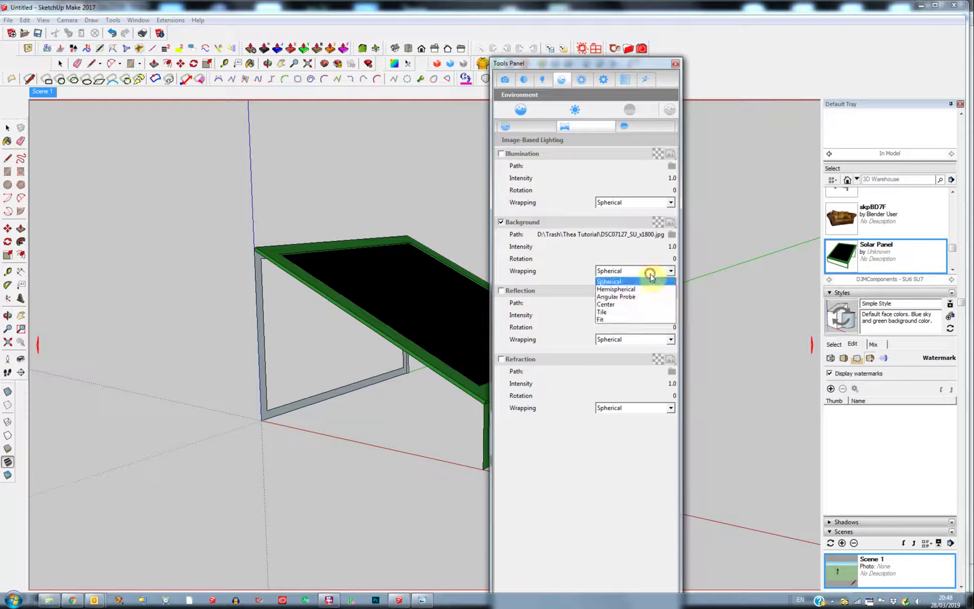
{"action": "left_click", "coordinate": [604, 322]}
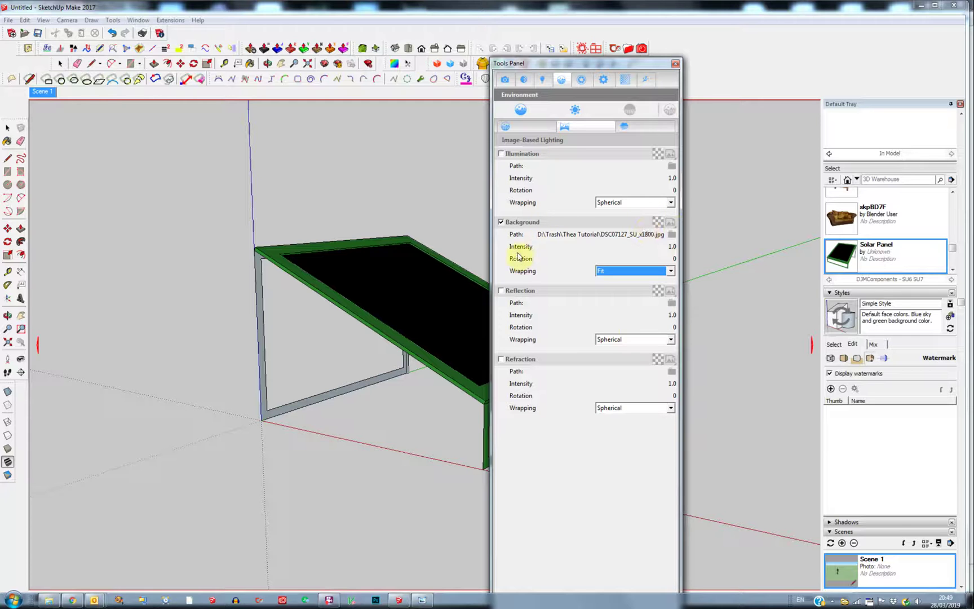
- Set the Thea camera resolution's aspect ratio to SU Window
{"action": "left_click", "coordinate": [504, 80]}
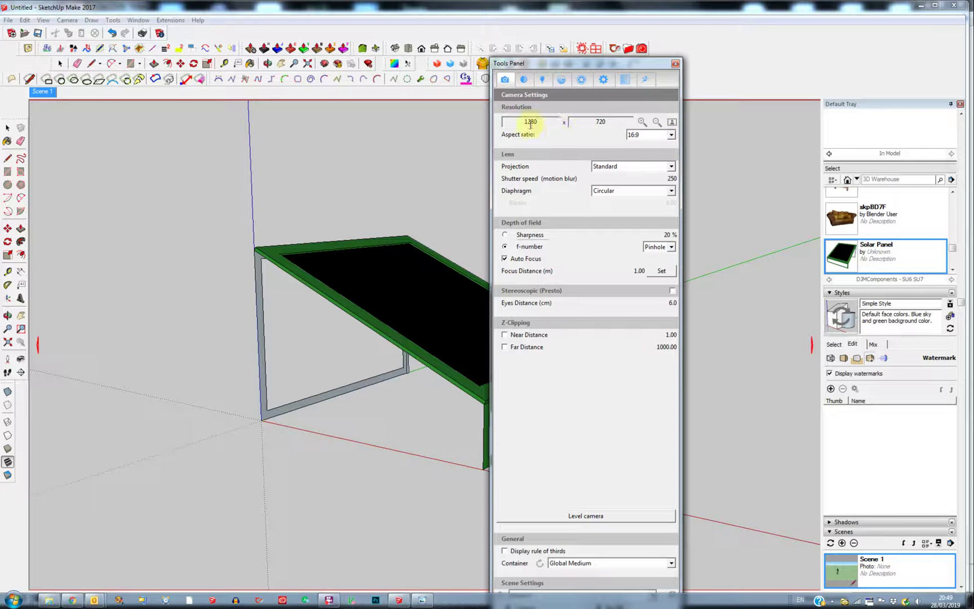
{"action": "left_click", "coordinate": [671, 135]}
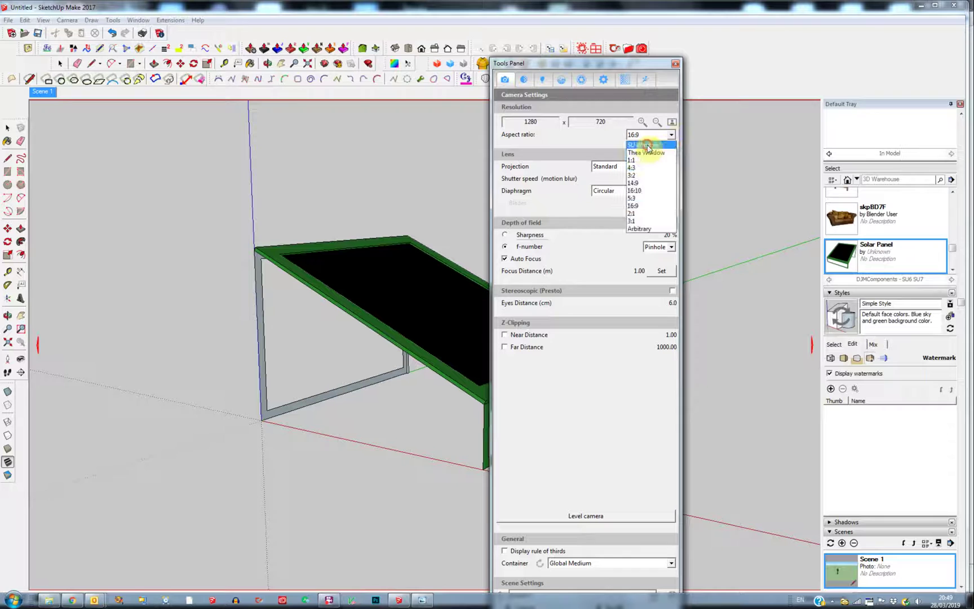
{"action": "left_click", "coordinate": [647, 146]}
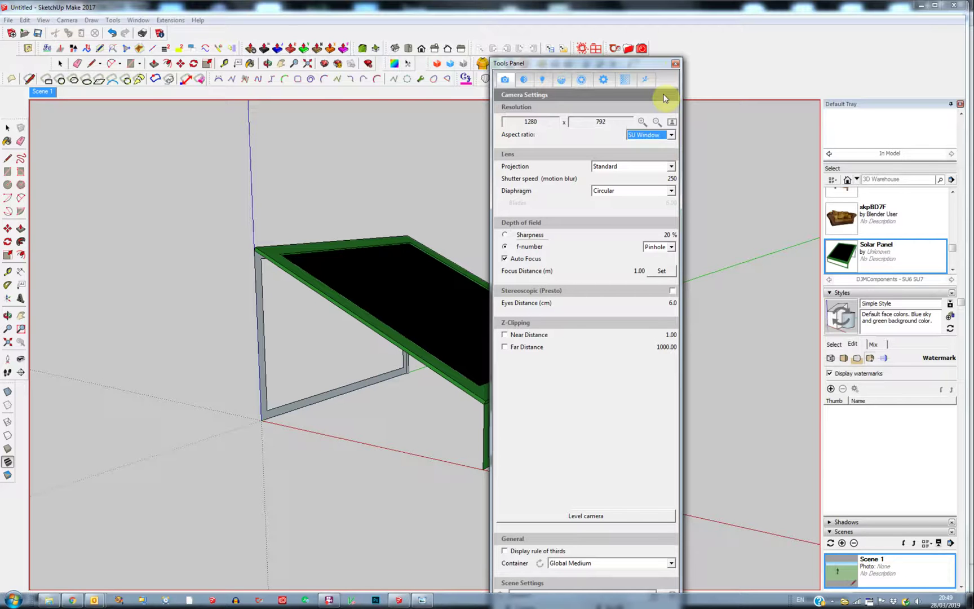
{"action": "left_click", "coordinate": [138, 21]}
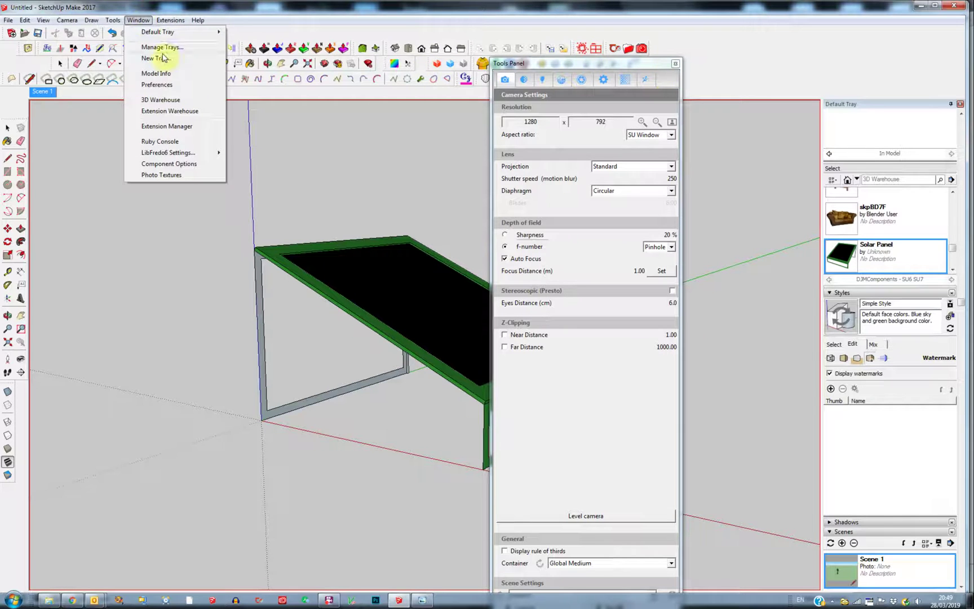
{"action": "left_click", "coordinate": [826, 11]}
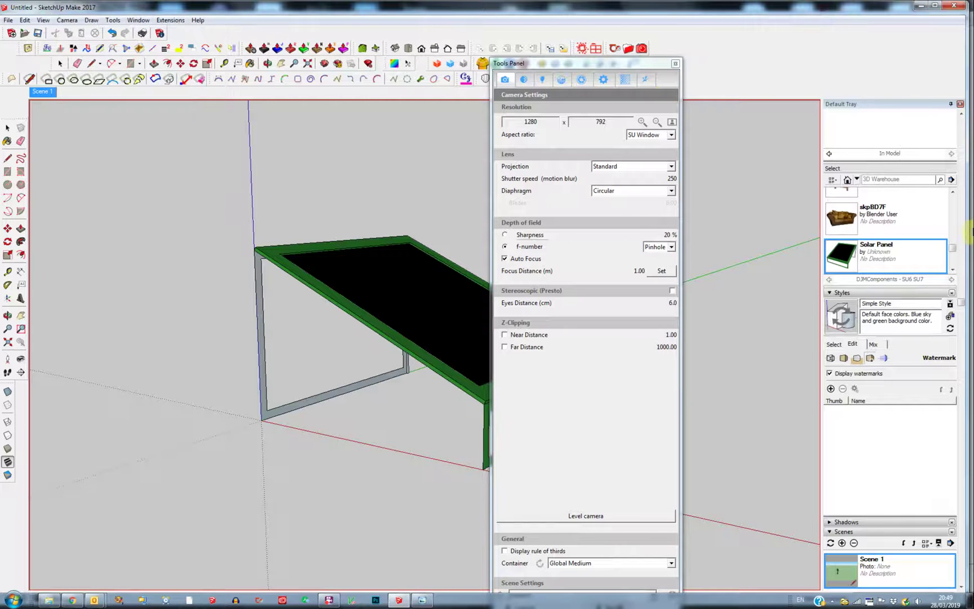
{"action": "left_click", "coordinate": [830, 388]}
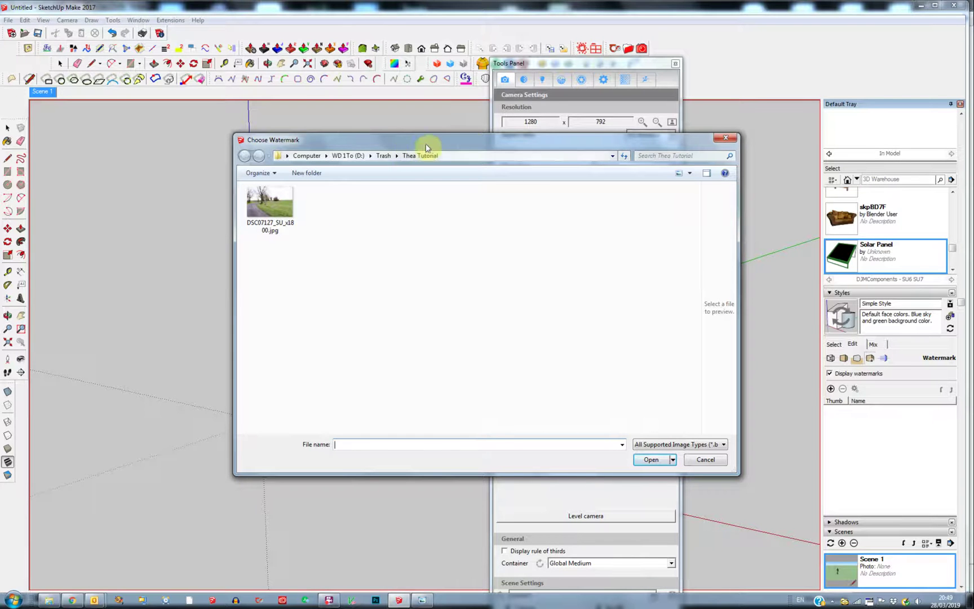
{"action": "left_click_drag", "start_coordinate": [468, 140], "coordinate": [802, 464]}
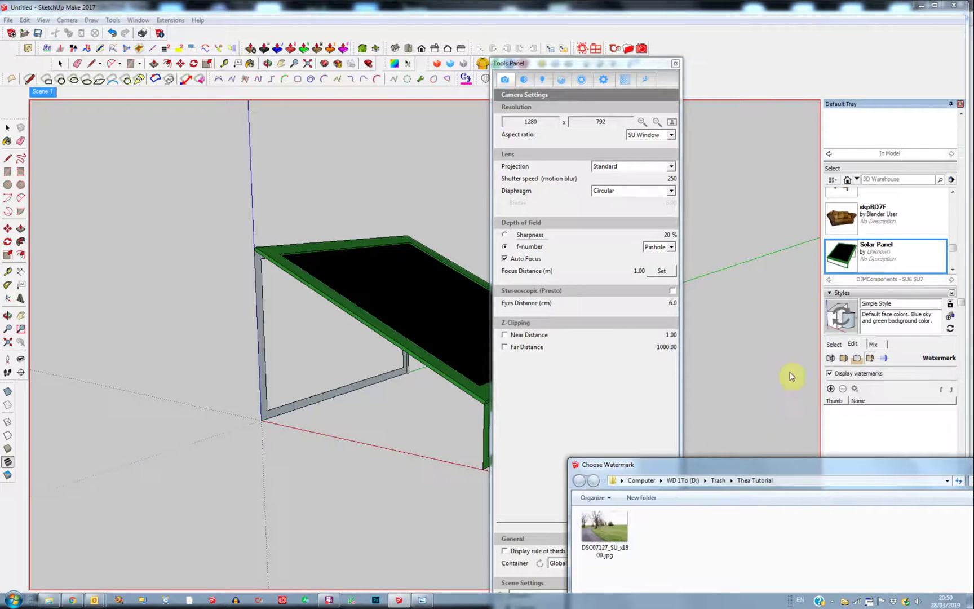
{"action": "double_click", "coordinate": [798, 466]}
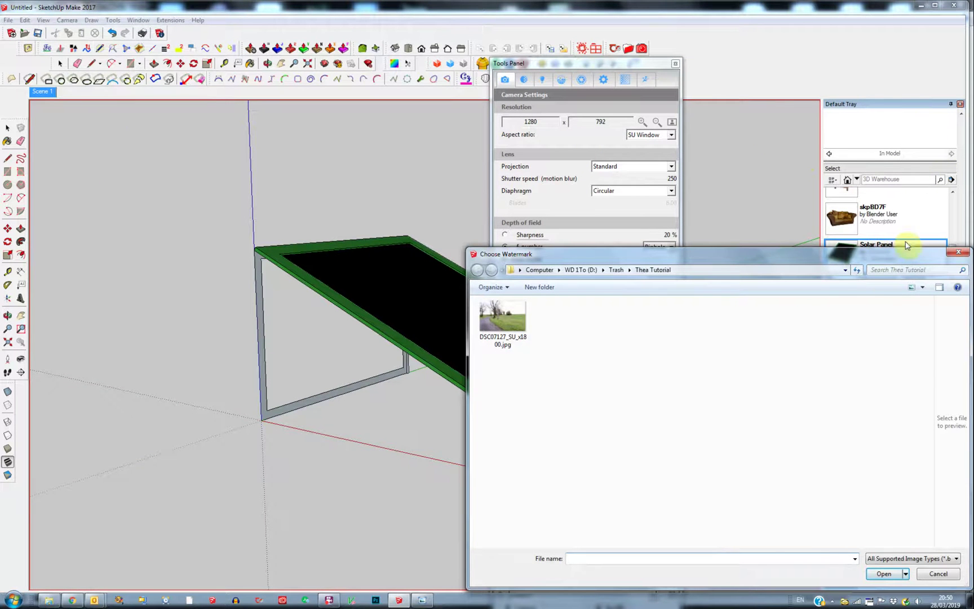
{"action": "left_click_drag", "start_coordinate": [704, 248], "coordinate": [373, 277]}
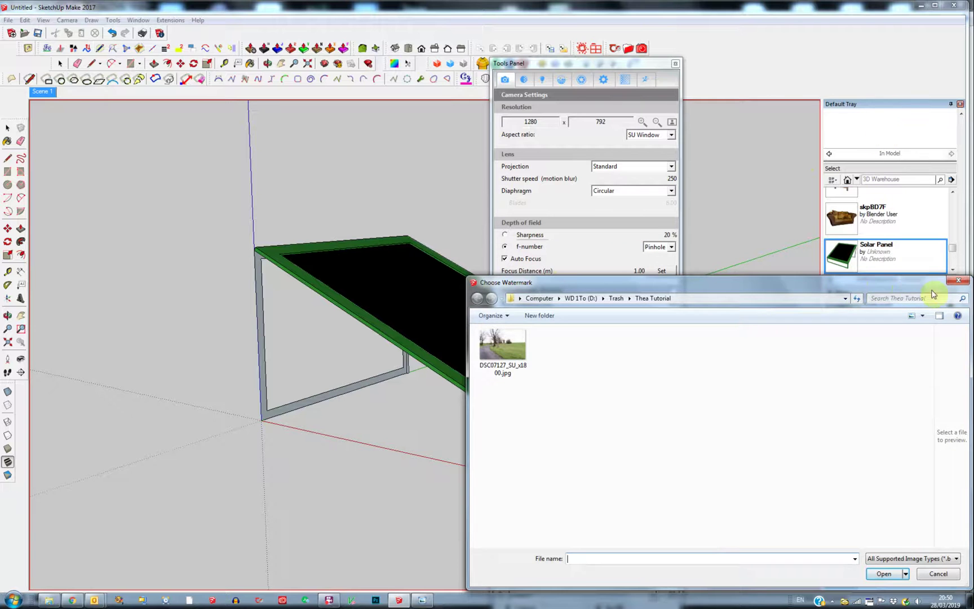
{"action": "left_click", "coordinate": [937, 572]}
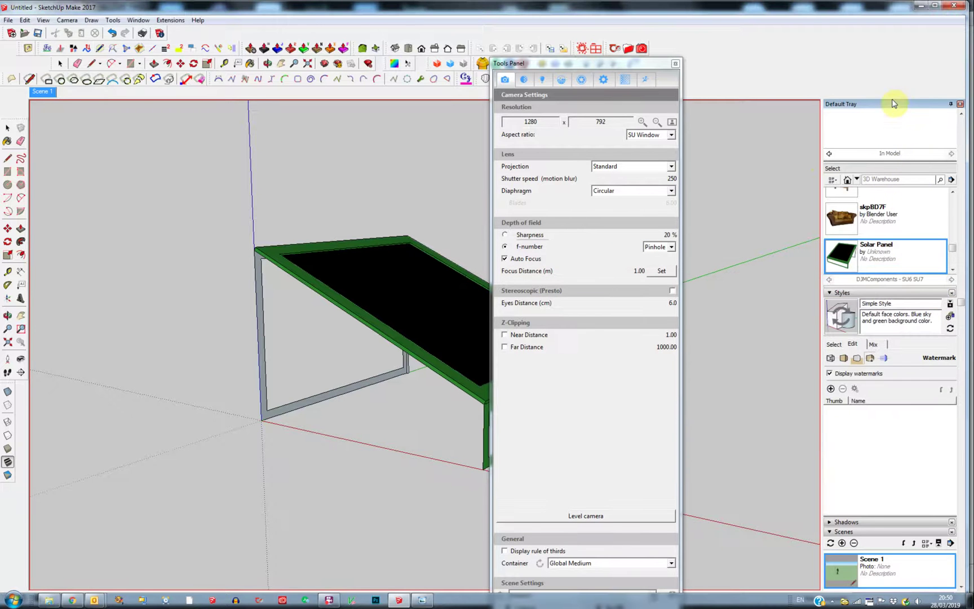
{"action": "double_click", "coordinate": [892, 106]}
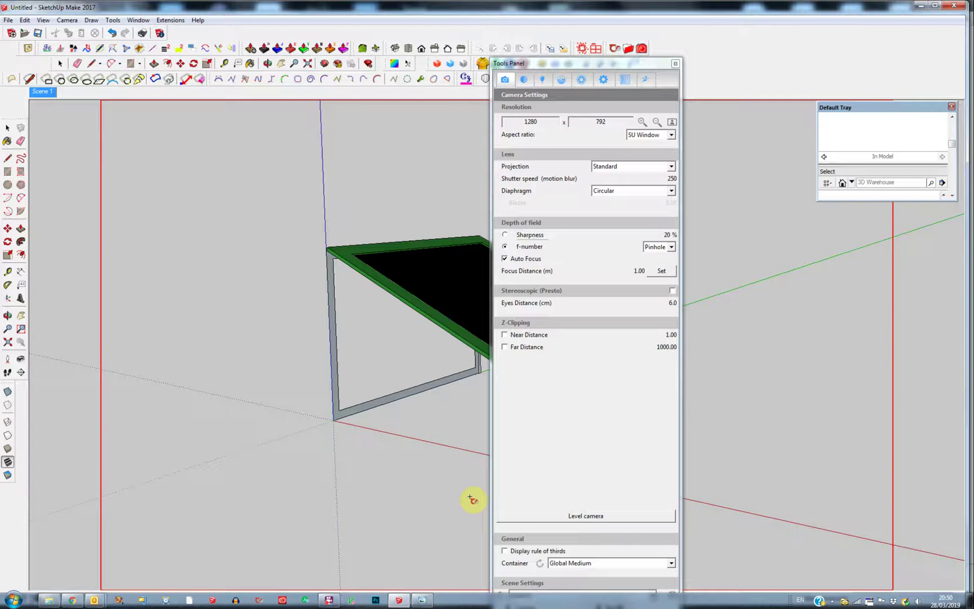
{"action": "double_click", "coordinate": [907, 107]}
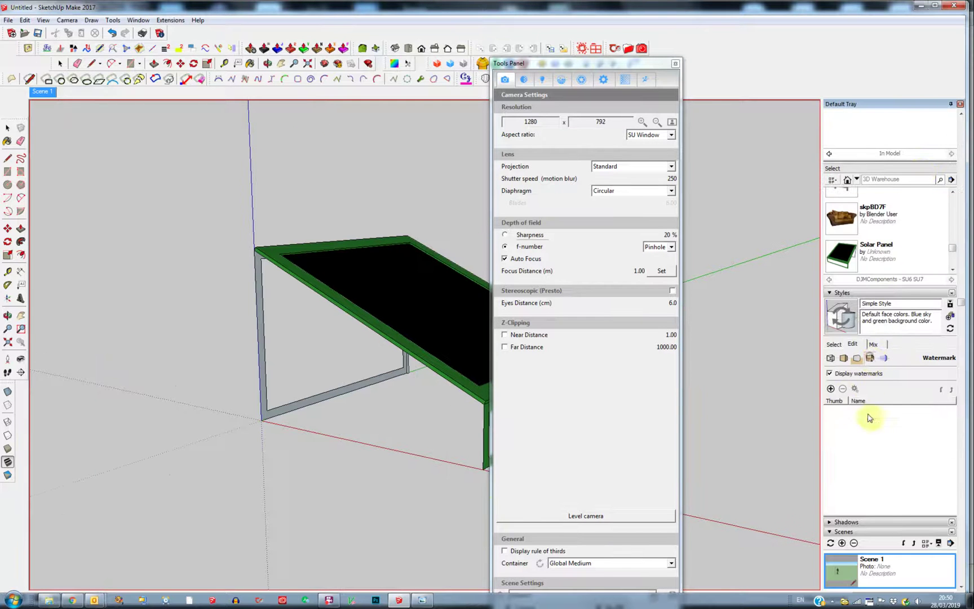
- Add DSC07127_SU_x1800.jpg as a style watermark placed behind the model as a background
{"action": "left_click", "coordinate": [831, 389]}
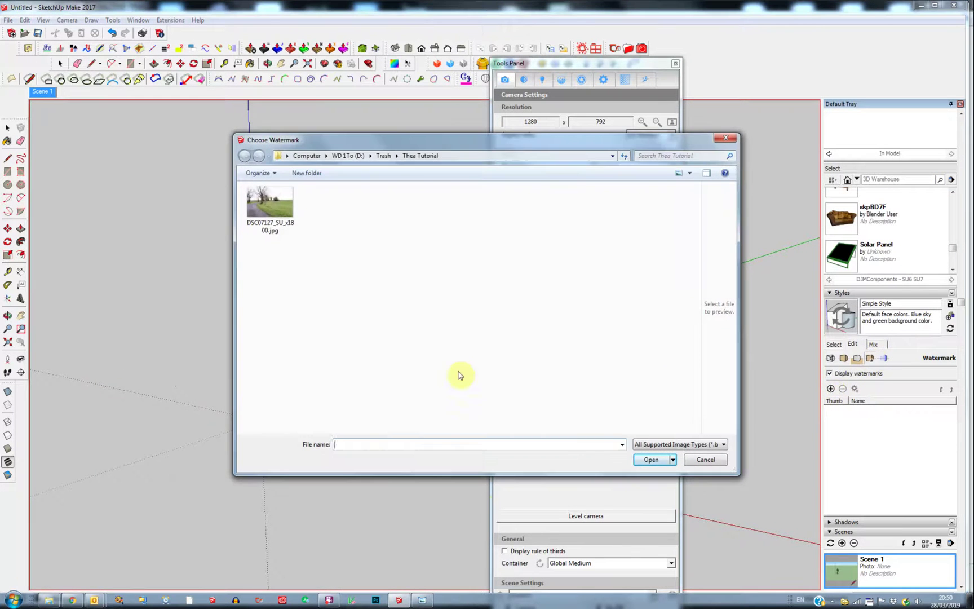
{"action": "left_click", "coordinate": [275, 201]}
{"action": "double_click", "coordinate": [277, 198]}
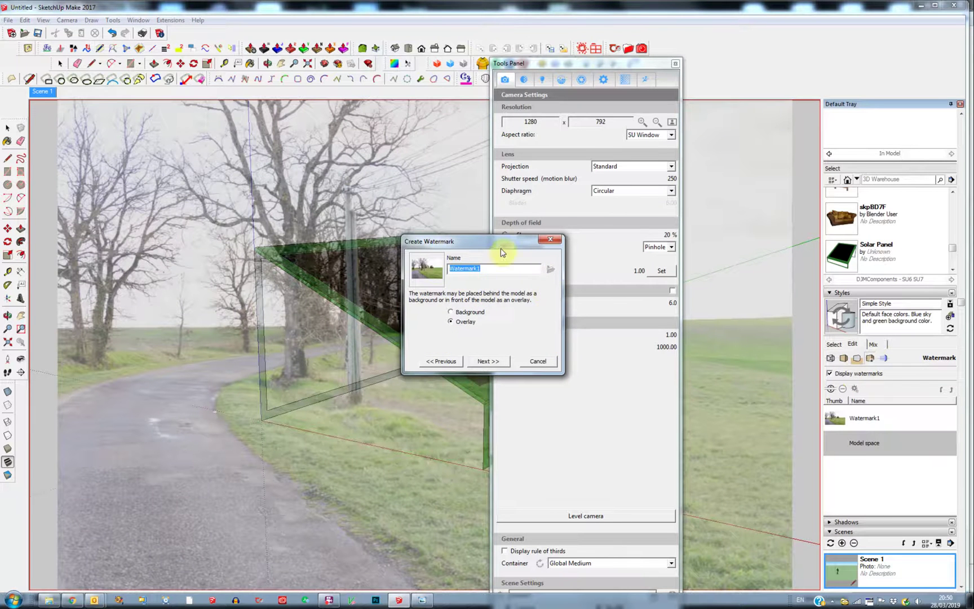
{"action": "left_click_drag", "start_coordinate": [499, 242], "coordinate": [428, 209]}
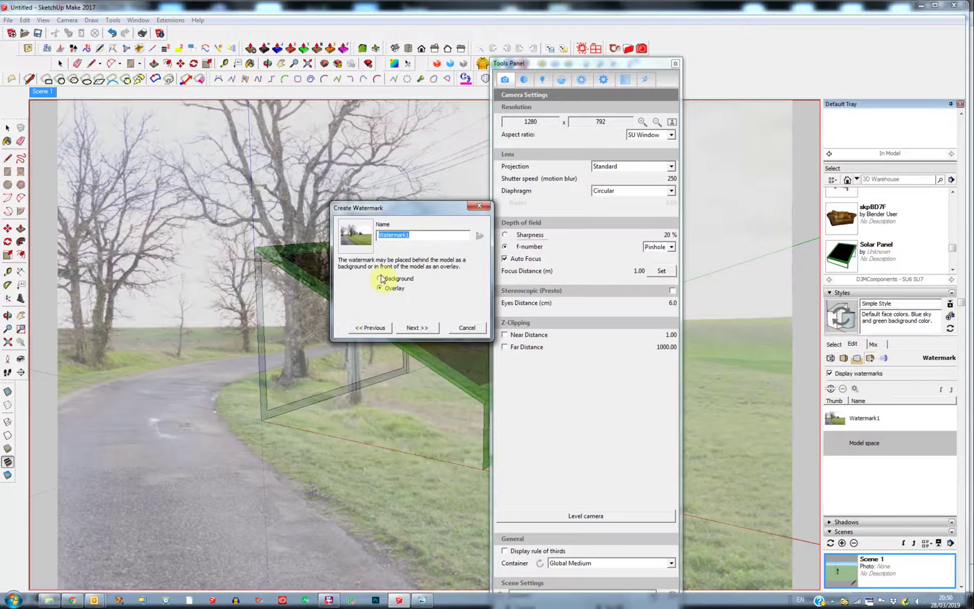
{"action": "left_click", "coordinate": [380, 278]}
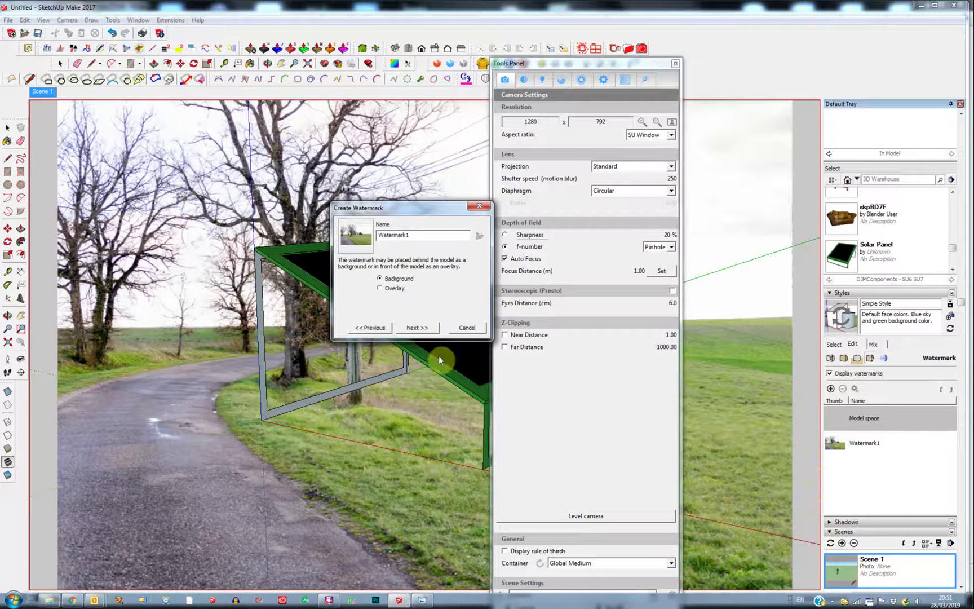
- Finish the watermark without a mask, stretched to fit the screen with the aspect ratio unlocked
{"action": "left_click", "coordinate": [416, 327]}
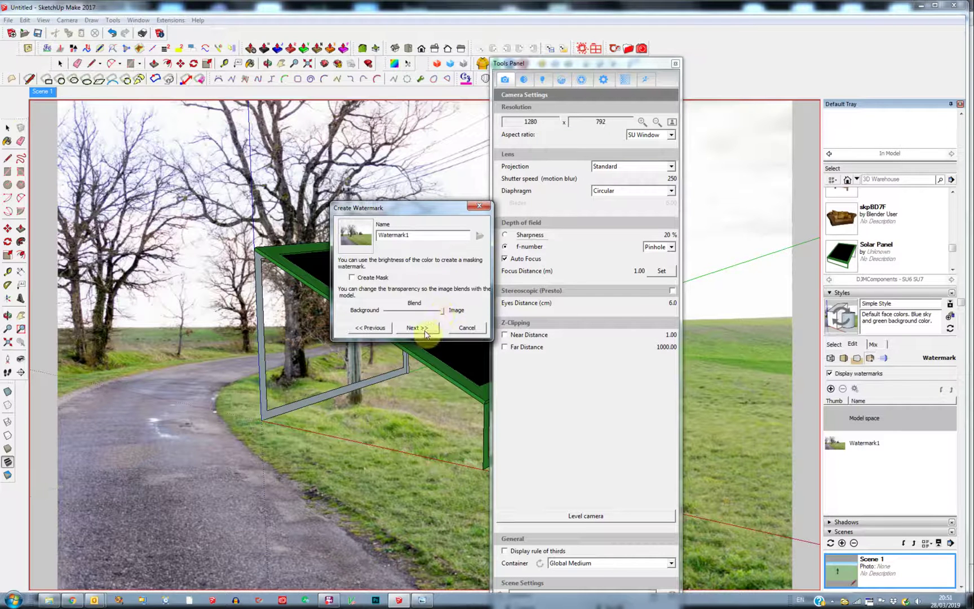
{"action": "left_click", "coordinate": [427, 328]}
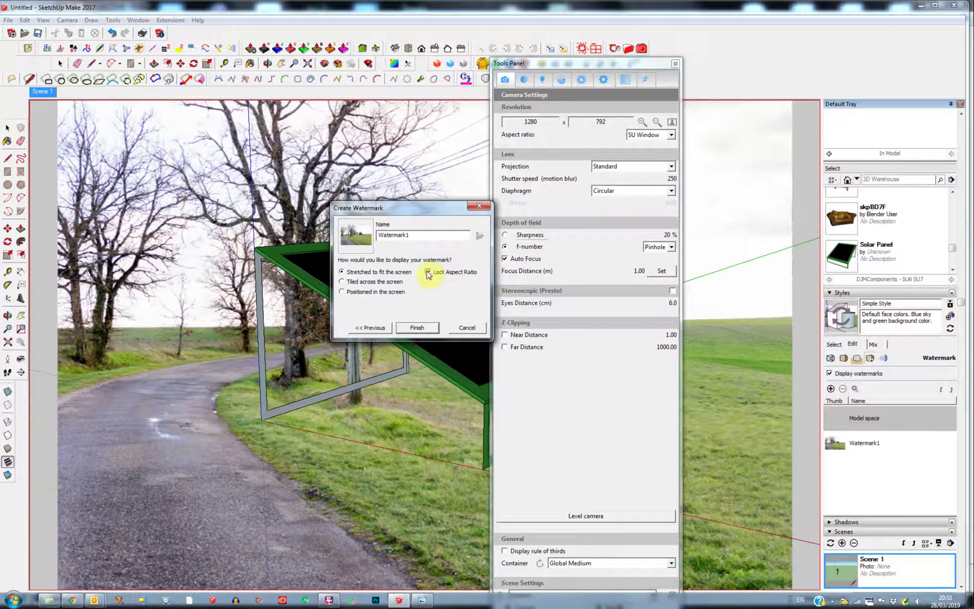
{"action": "left_click", "coordinate": [427, 273]}
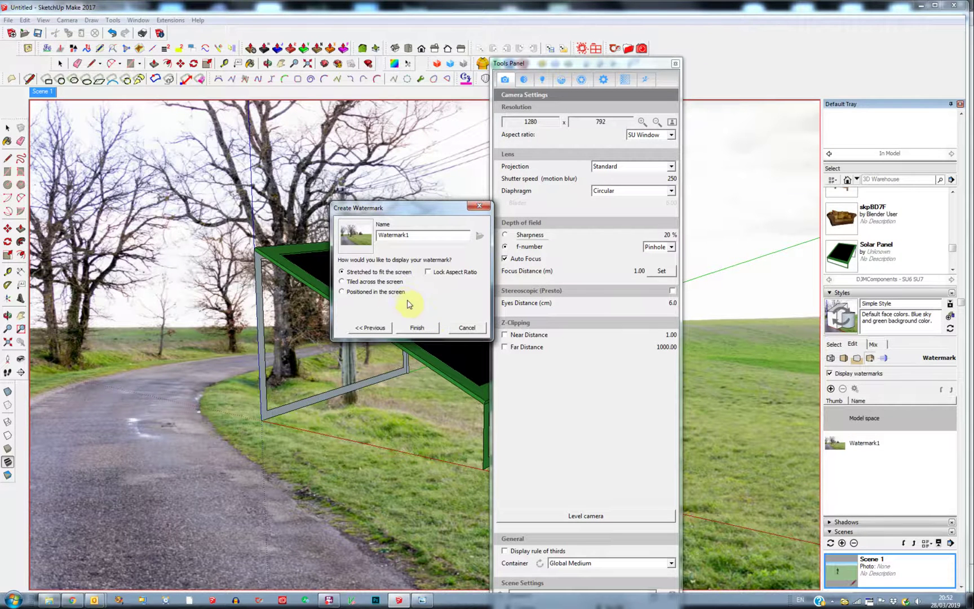
{"action": "left_click", "coordinate": [417, 328]}
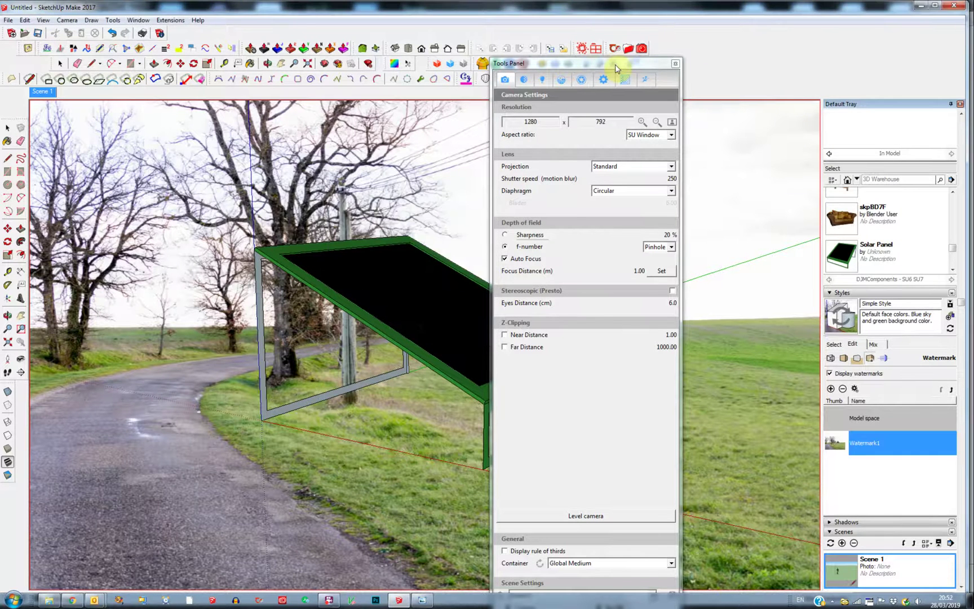
- Replace the Thea settings window with the render controls, placed clear of the panel, and start a Presto (MC) render in the SketchUp window
{"action": "left_click_drag", "start_coordinate": [615, 66], "coordinate": [876, 29]}
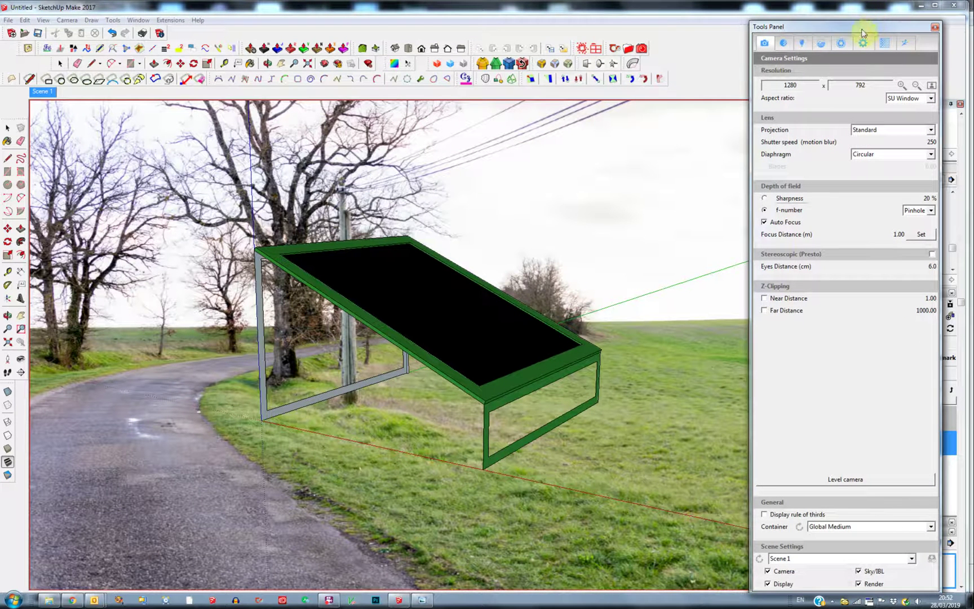
{"action": "left_click_drag", "start_coordinate": [854, 27], "coordinate": [825, 36]}
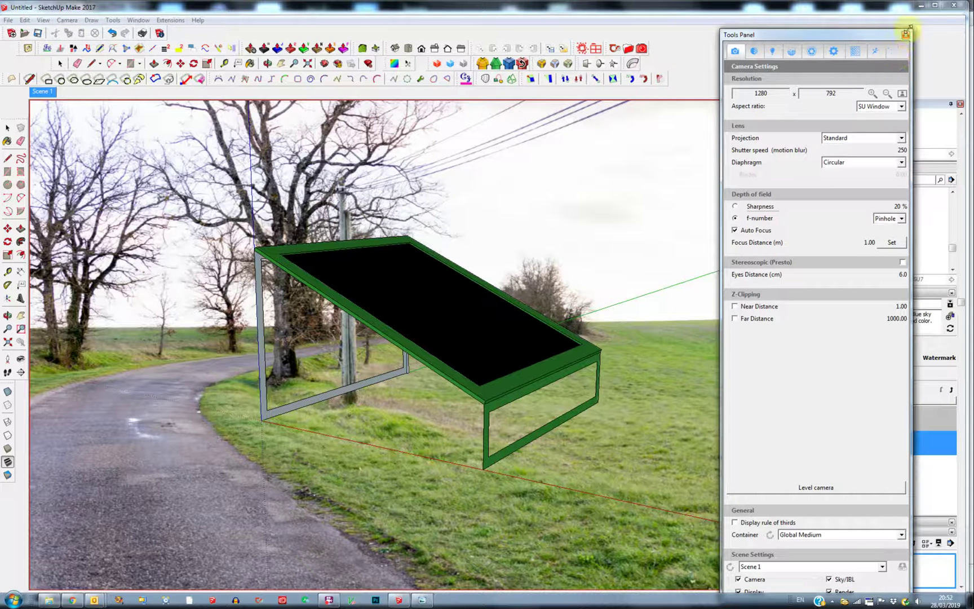
{"action": "left_click", "coordinate": [640, 51]}
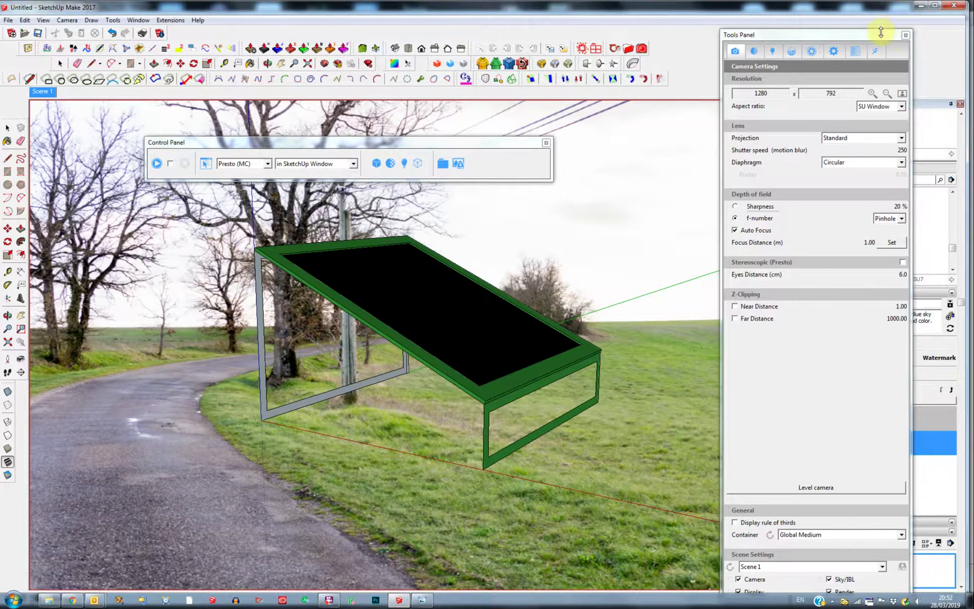
{"action": "left_click", "coordinate": [905, 35]}
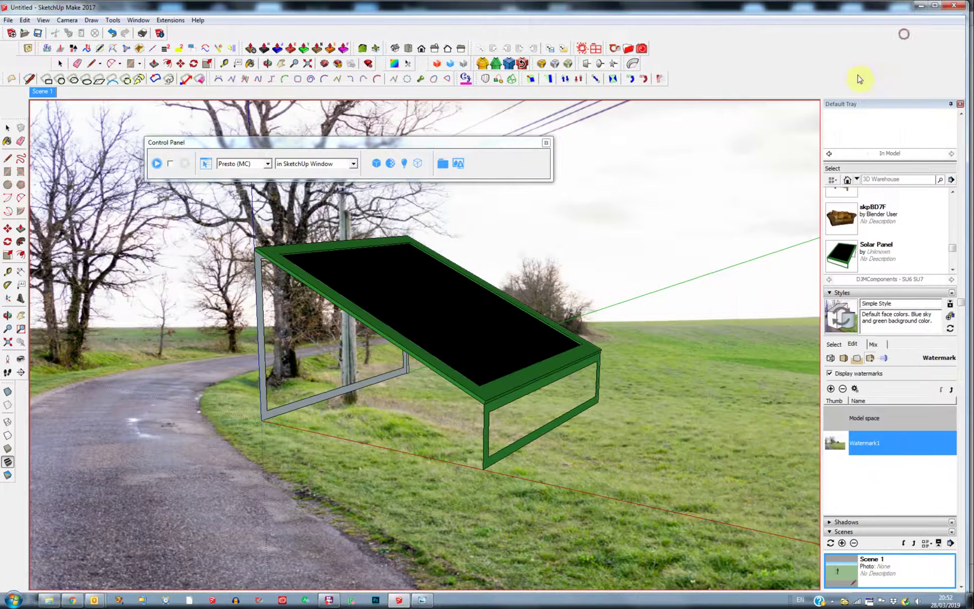
{"action": "left_click_drag", "start_coordinate": [391, 140], "coordinate": [406, 489]}
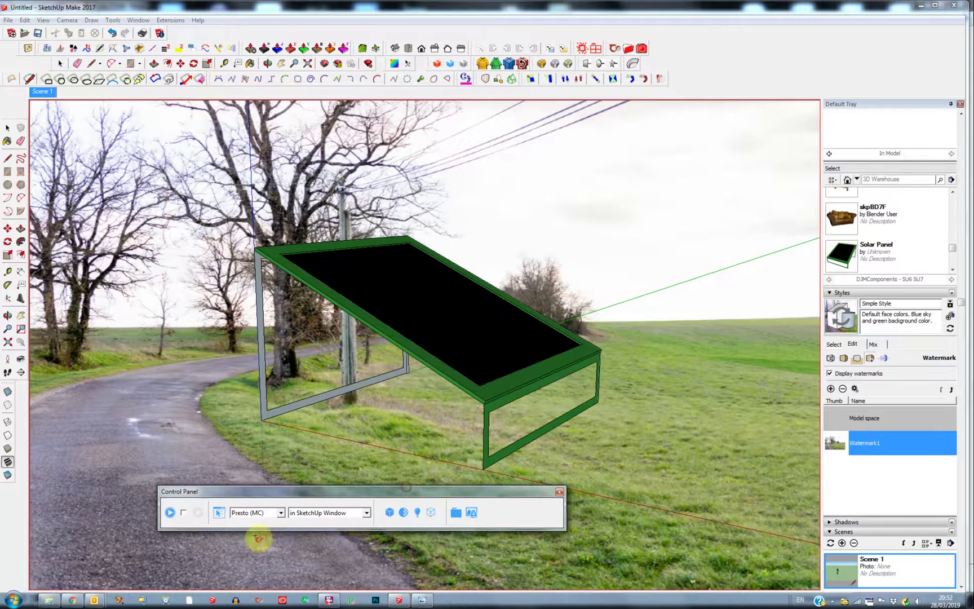
{"action": "left_click", "coordinate": [168, 512]}
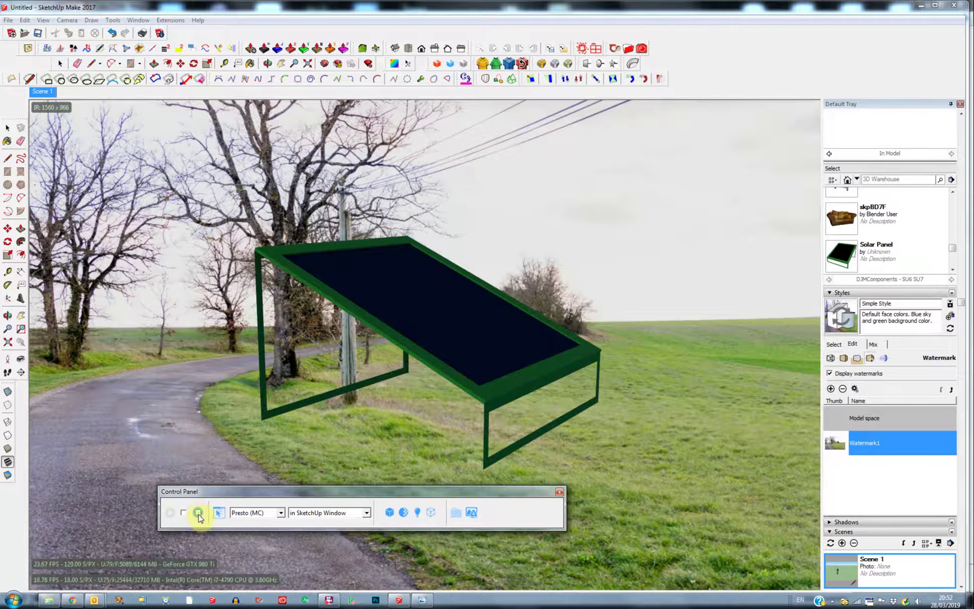
- Stop and restart the Presto (MC) render to compare the watermark photo with the rendered background
{"action": "left_click", "coordinate": [197, 512]}
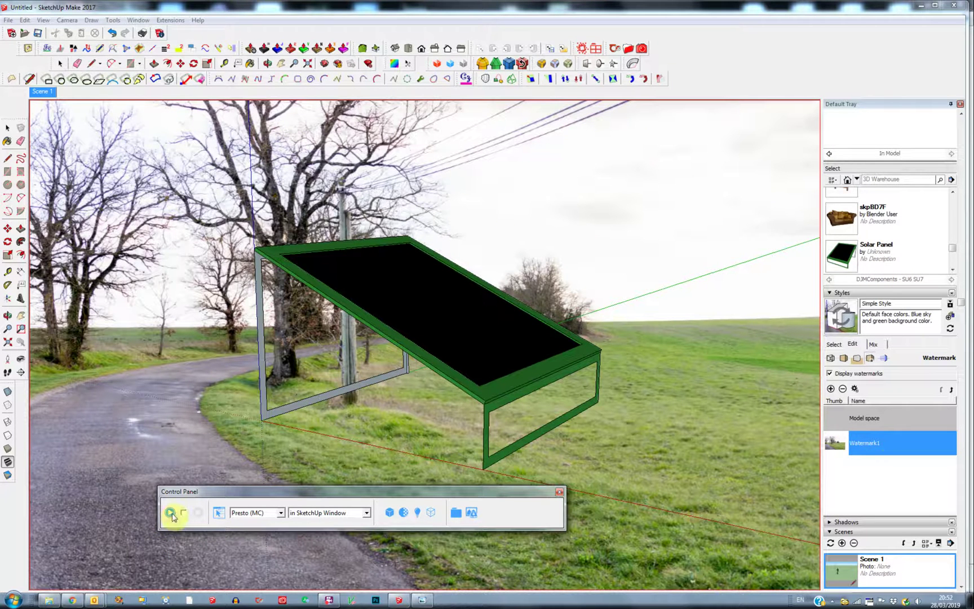
{"action": "left_click", "coordinate": [169, 513]}
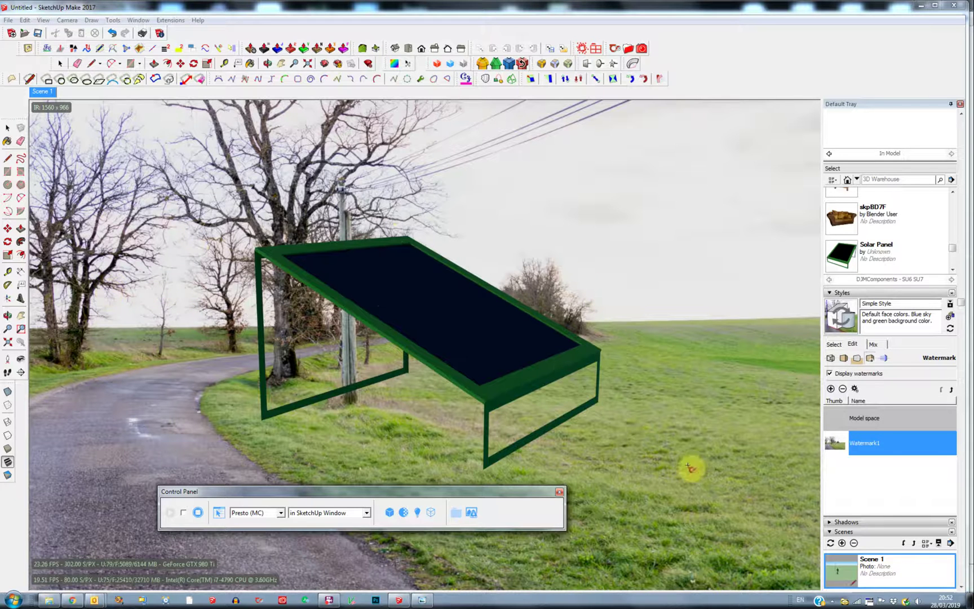
- Lock the aspect ratio of Watermark1 and run the render on and off to compare the photo's framing
{"action": "double_click", "coordinate": [878, 442]}
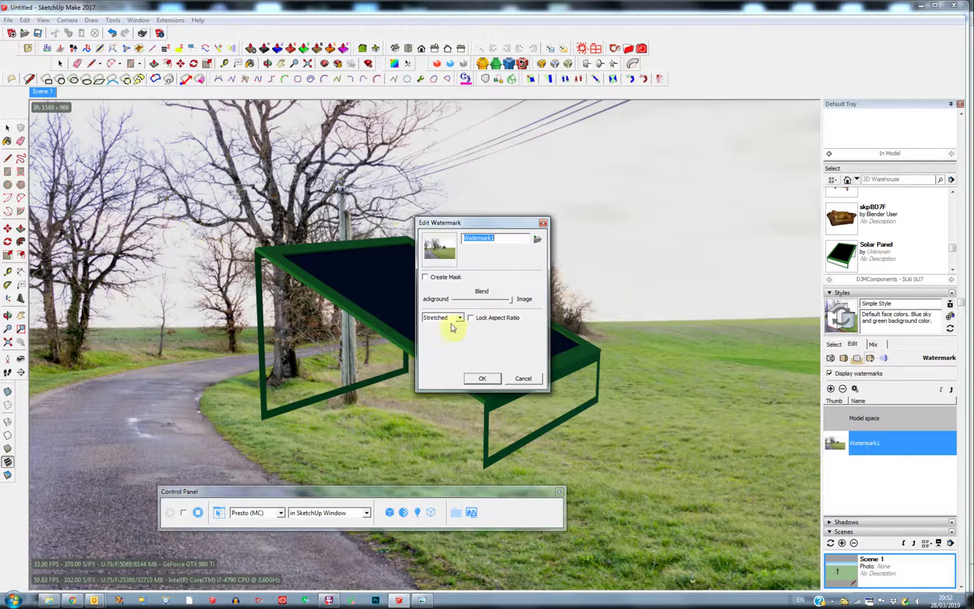
{"action": "left_click", "coordinate": [471, 317]}
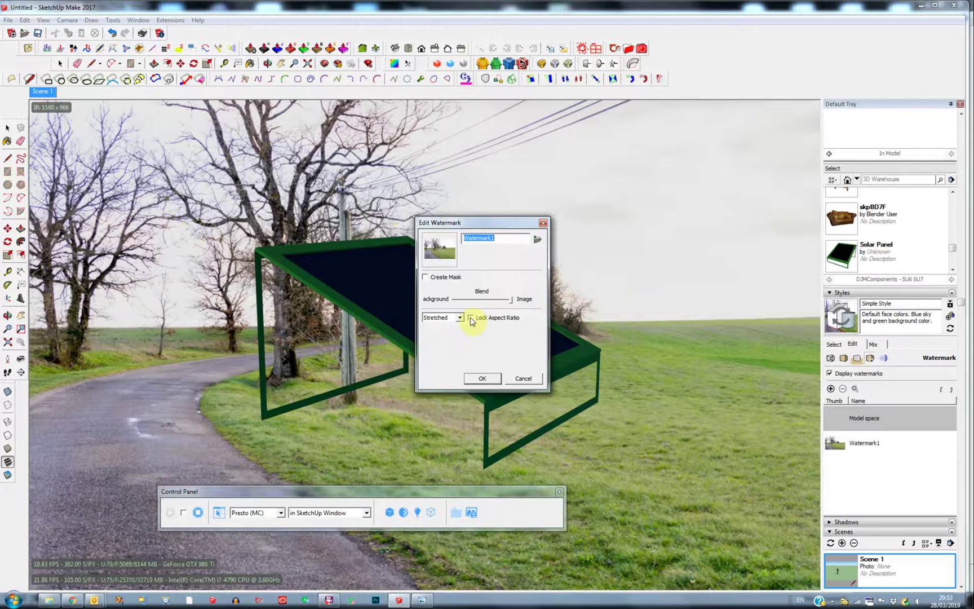
{"action": "left_click", "coordinate": [477, 379]}
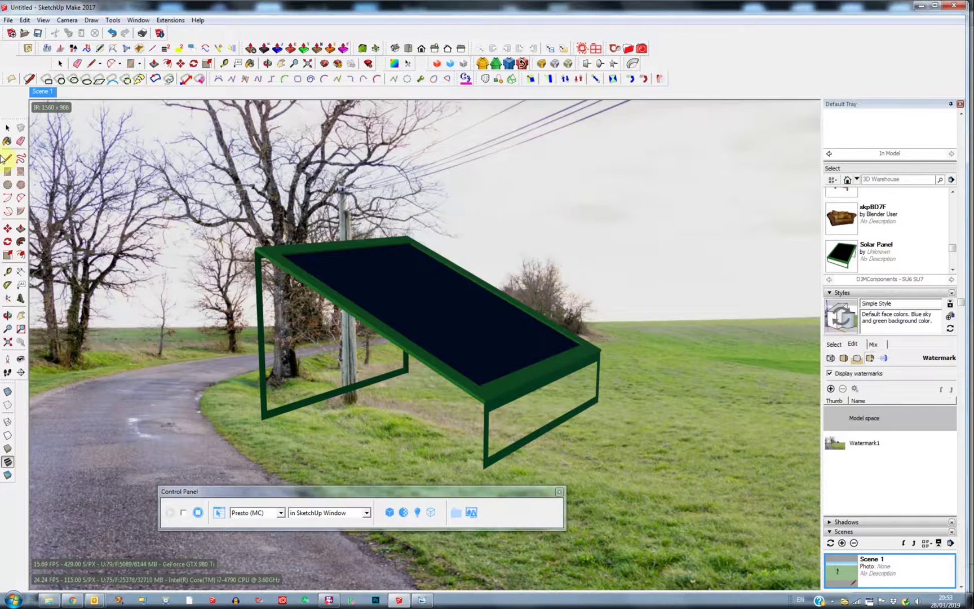
{"action": "left_click", "coordinate": [200, 513]}
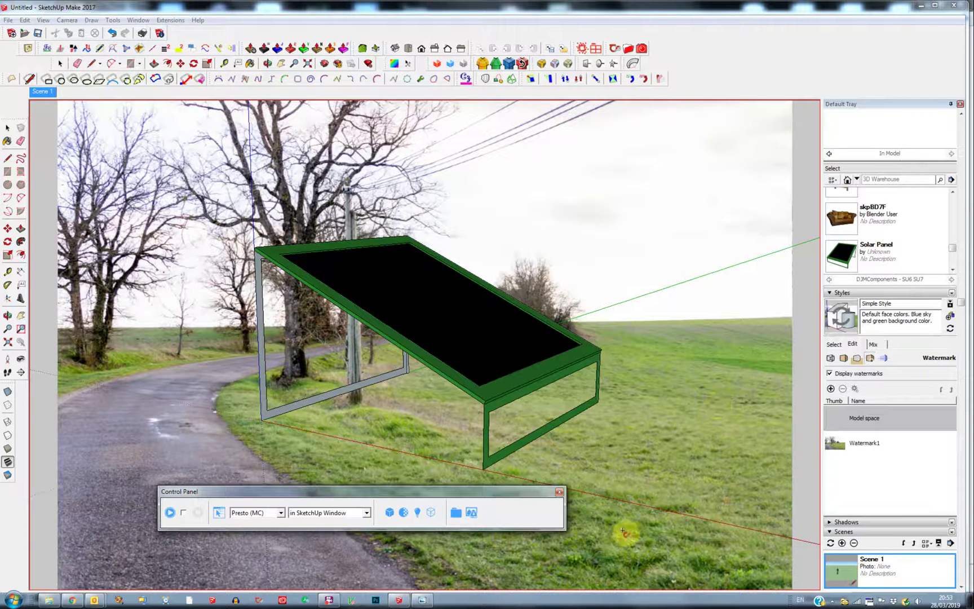
{"action": "left_click", "coordinate": [170, 513]}
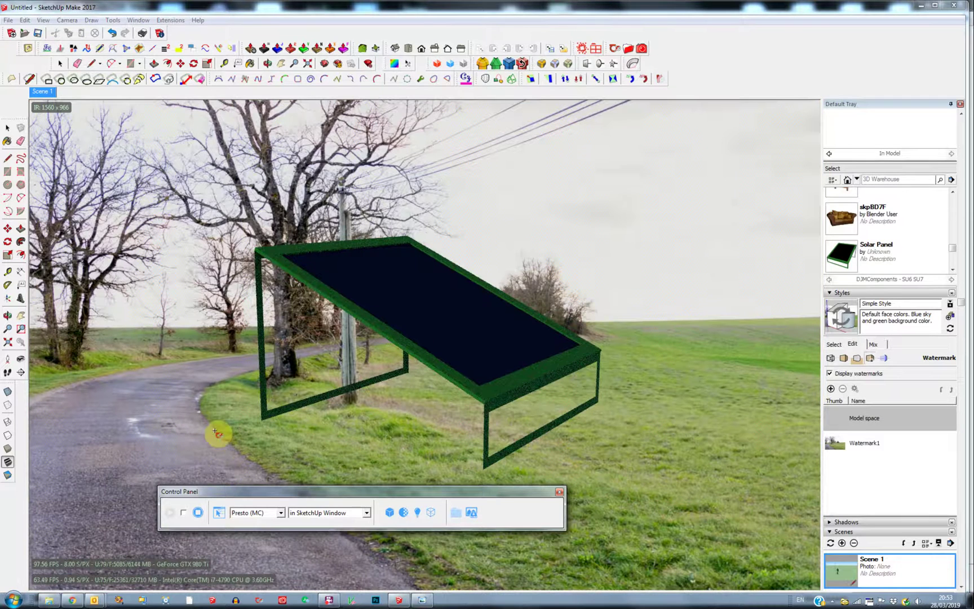
{"action": "left_click", "coordinate": [198, 512]}
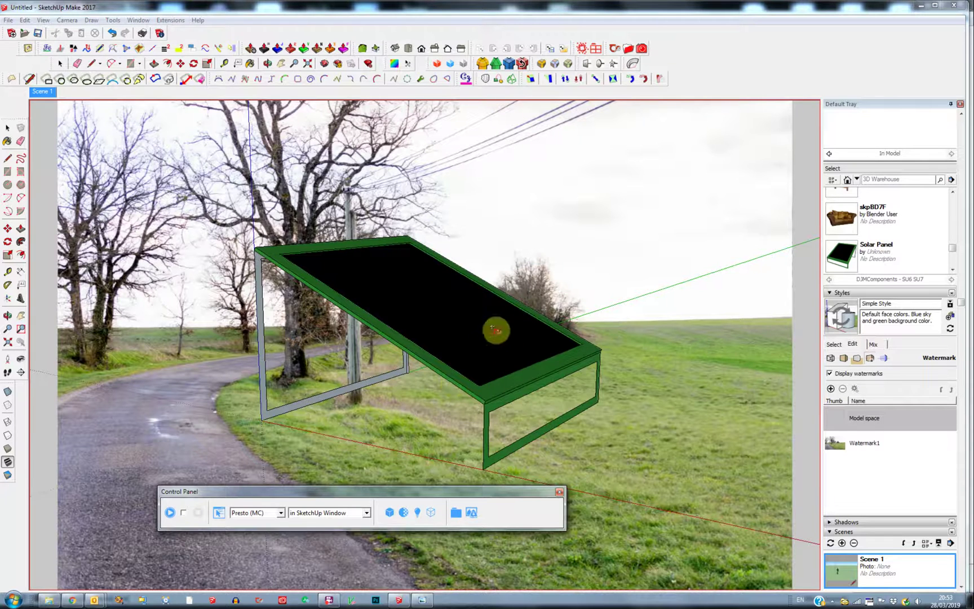
- Orbit and zoom the camera so the solar panel stands smaller beside the utility pole, and start the render
{"action": "middle_click_drag", "start_coordinate": [519, 351], "coordinate": [534, 385]}
{"action": "scroll", "coordinate": [533, 385], "scroll_direction": "down", "scroll_amount": 5}
{"action": "middle_click_drag", "start_coordinate": [563, 445], "coordinate": [468, 414]}
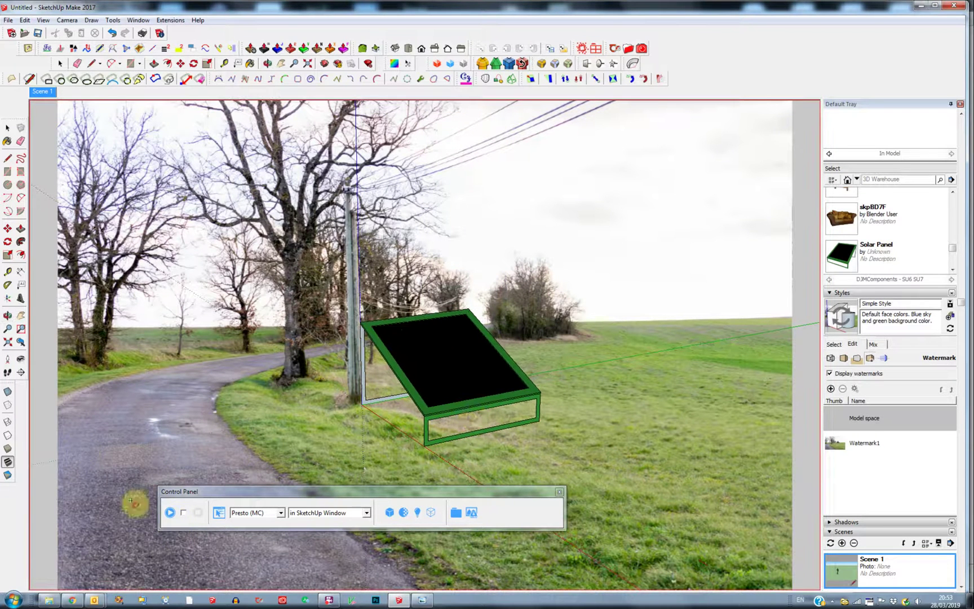
{"action": "left_click", "coordinate": [169, 514]}
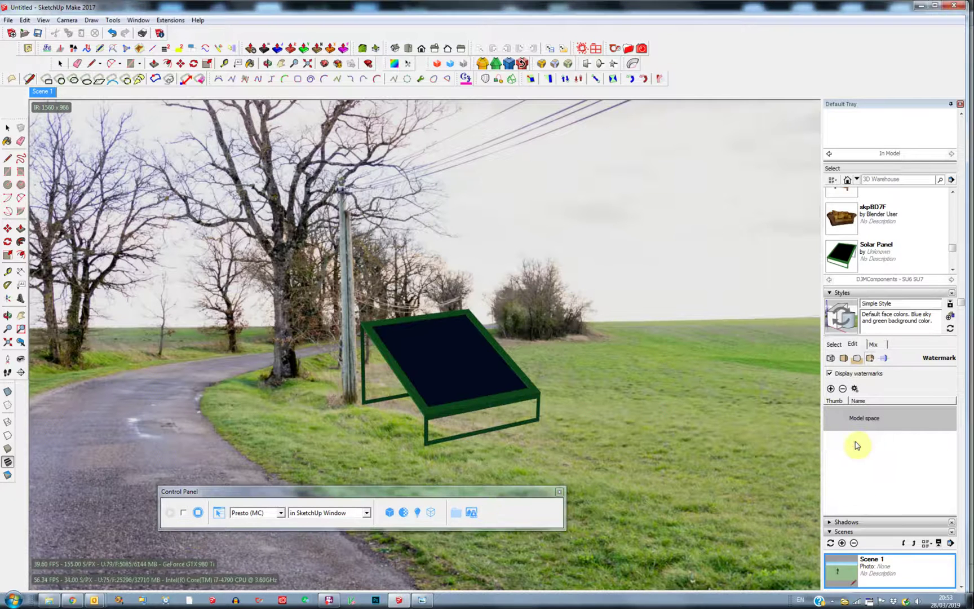
- Unlock the aspect ratio of Watermark1 and stop the render
{"action": "double_click", "coordinate": [859, 442]}
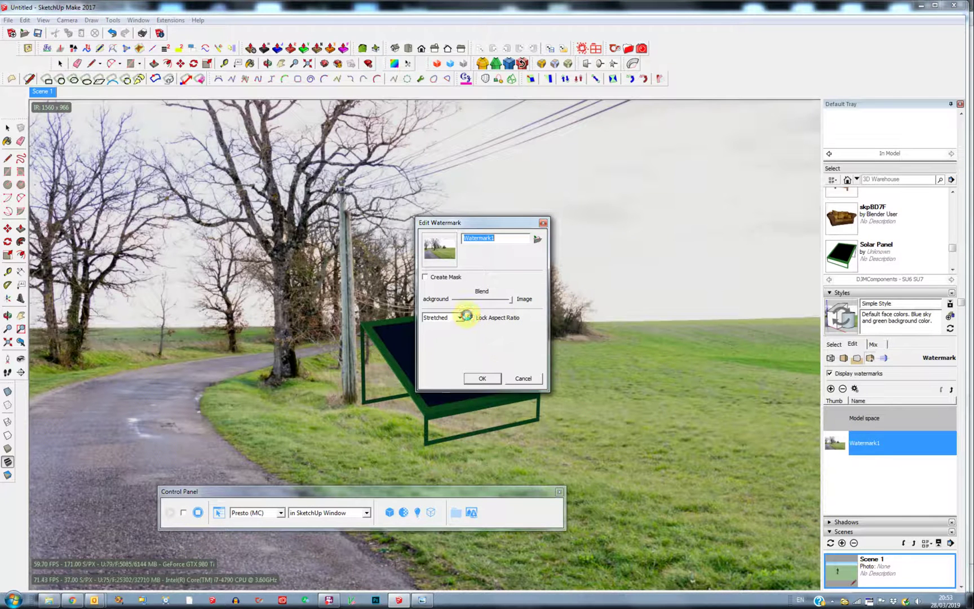
{"action": "left_click", "coordinate": [480, 374]}
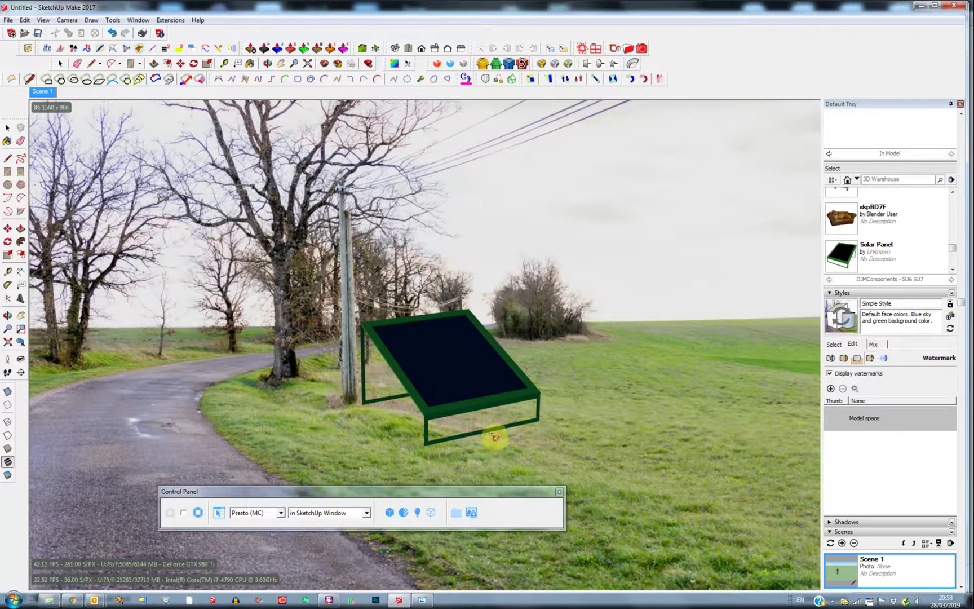
{"action": "left_click", "coordinate": [198, 514]}
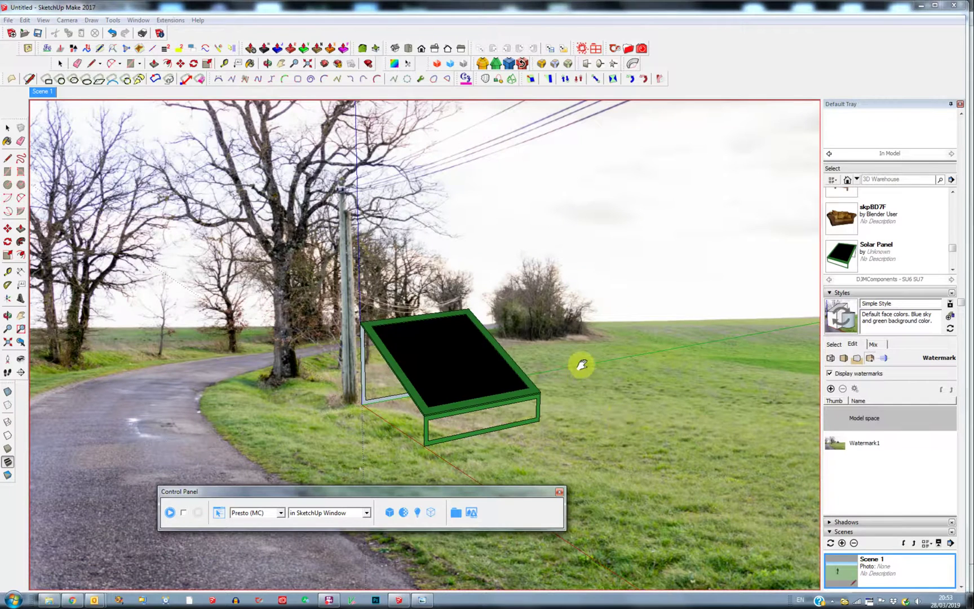
- Reposition the camera so the panel sits on the grass below the distant bushes, and check it with a short render
{"action": "middle_click_drag", "start_coordinate": [581, 363], "coordinate": [678, 384], "text": "shift"}
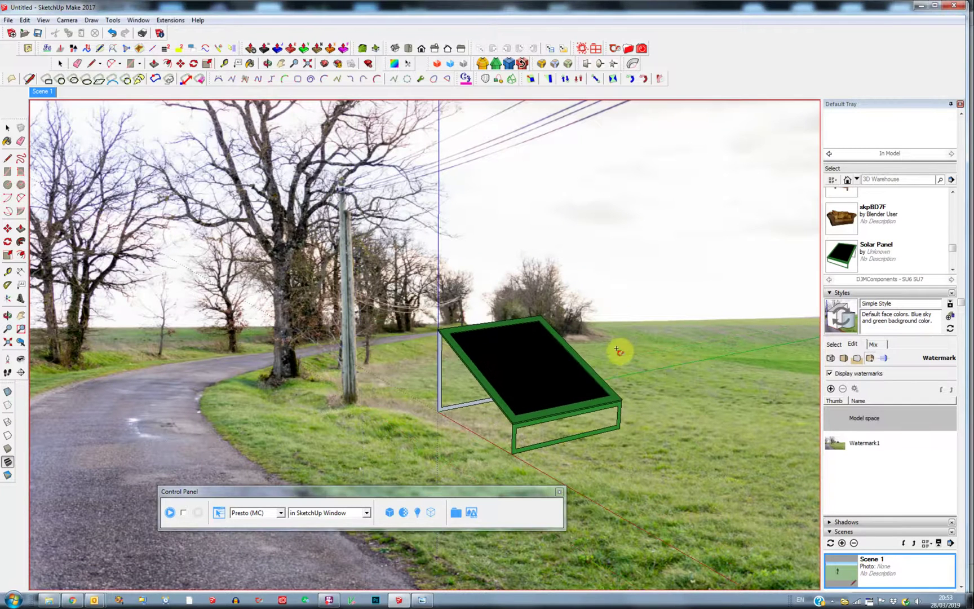
{"action": "middle_click_drag", "start_coordinate": [619, 348], "coordinate": [594, 333]}
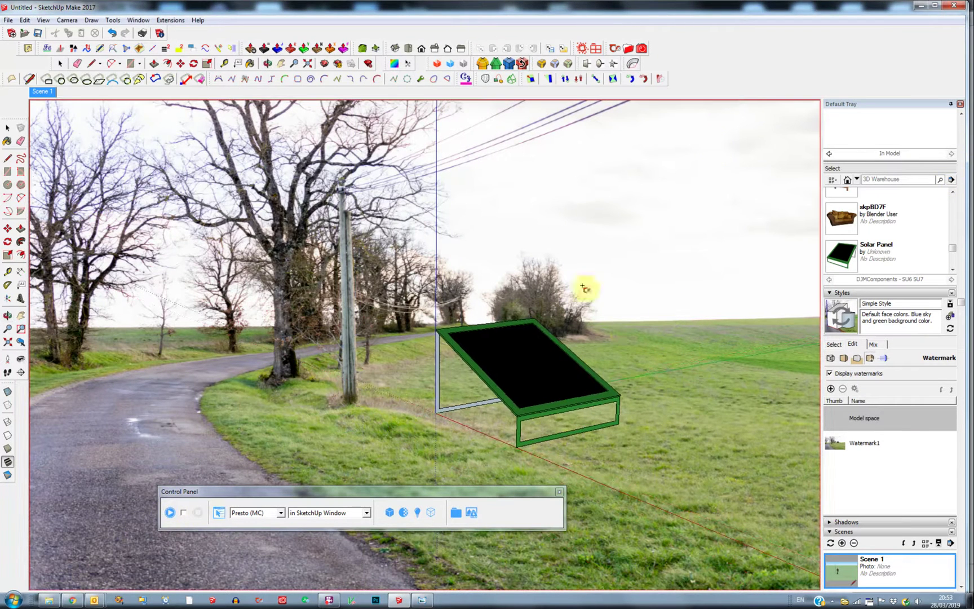
{"action": "left_click", "coordinate": [170, 512]}
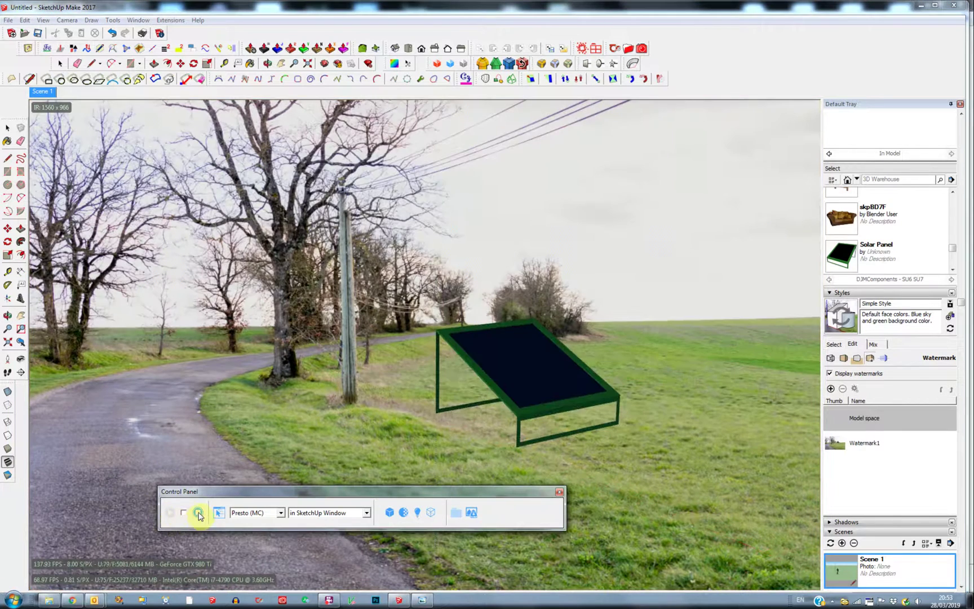
{"action": "left_click", "coordinate": [198, 512]}
- Turn on the sun and display the sky dome in the Thea environment settings, and restart the render
{"action": "left_click", "coordinate": [614, 49]}
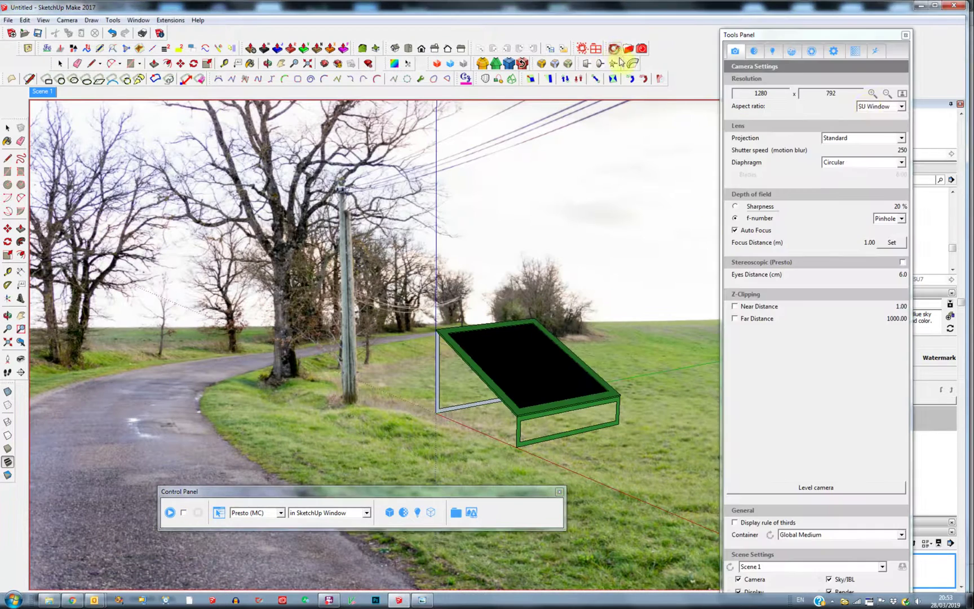
{"action": "left_click", "coordinate": [791, 51]}
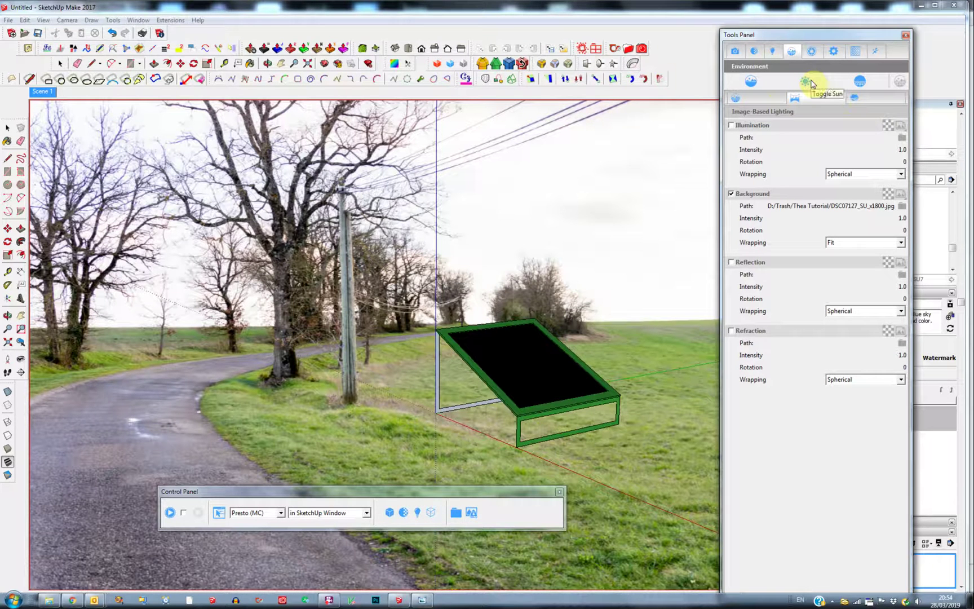
{"action": "left_click", "coordinate": [900, 83]}
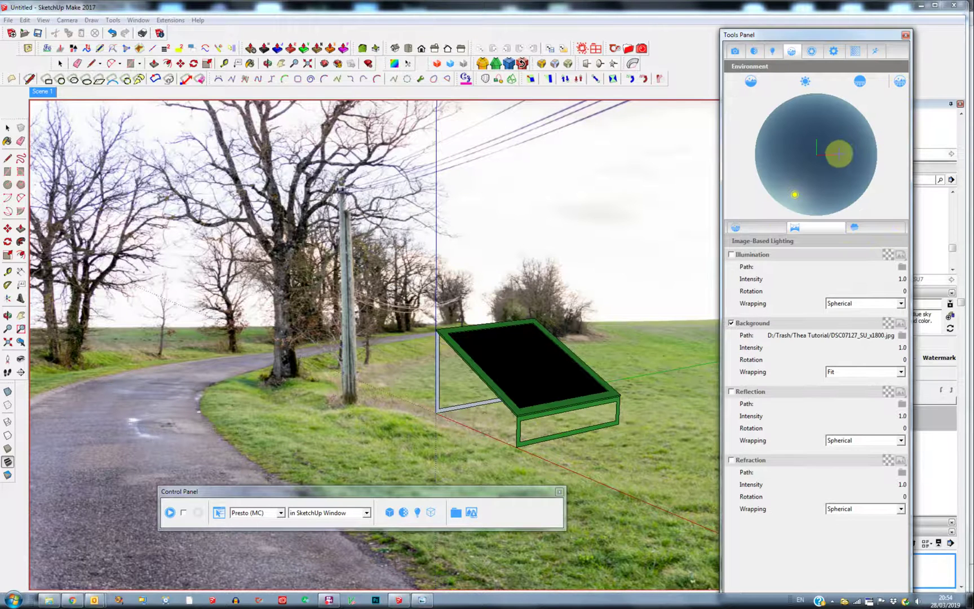
{"action": "left_click", "coordinate": [170, 512]}
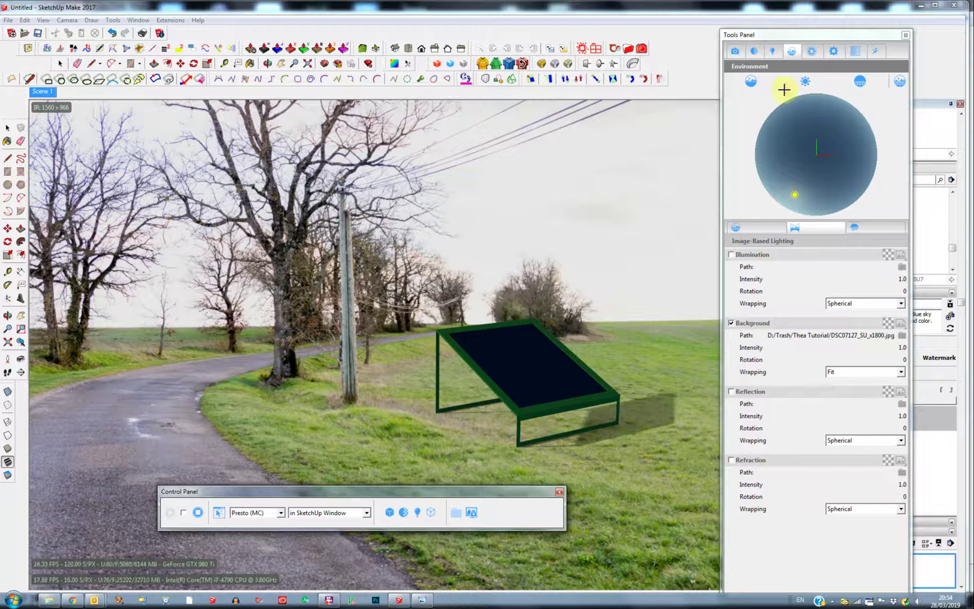
- Enable Manual Sun with soft shadows kept on and stop using the SketchUp sun position
{"action": "left_click", "coordinate": [750, 229]}
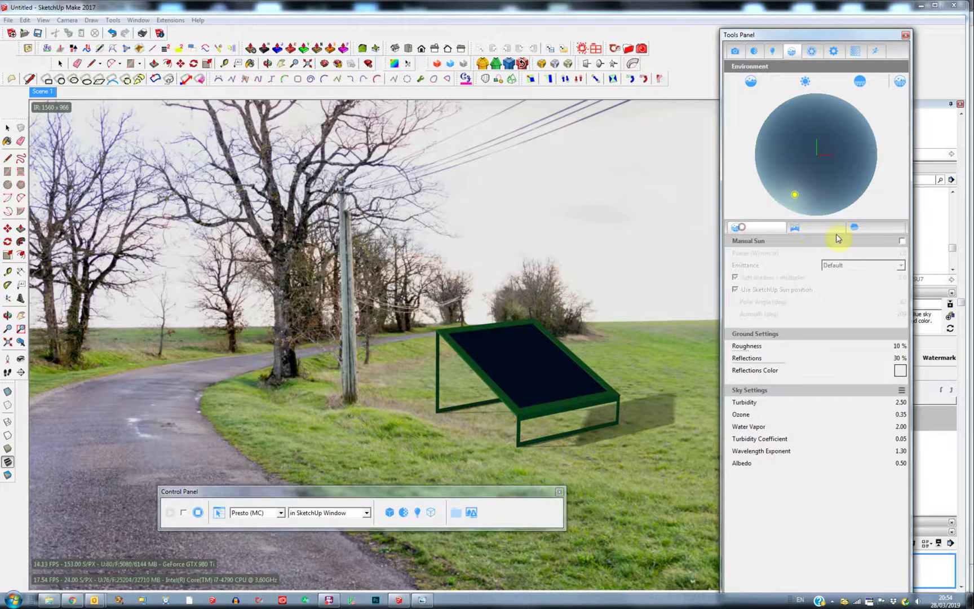
{"action": "left_click", "coordinate": [901, 242]}
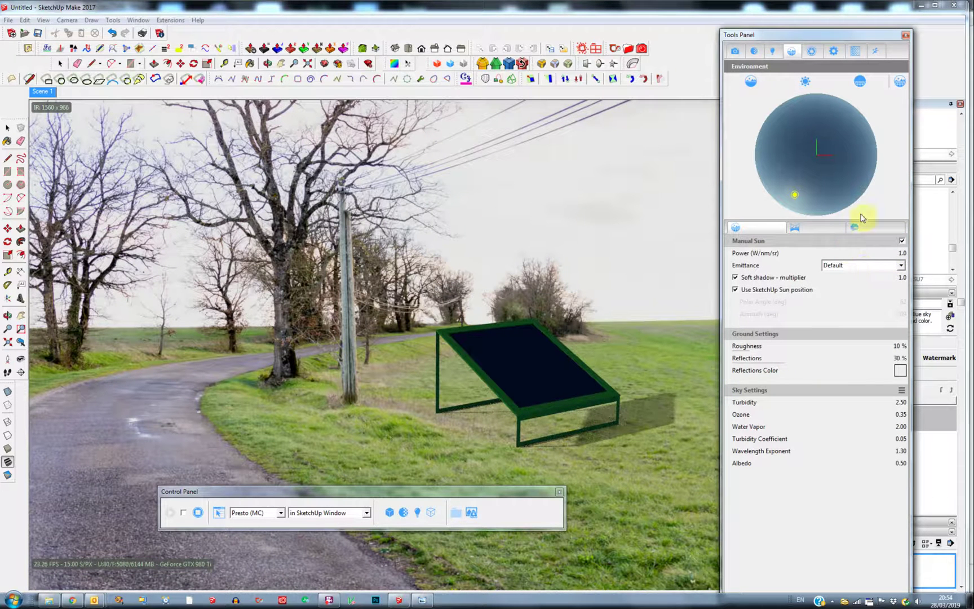
{"action": "left_click", "coordinate": [905, 278]}
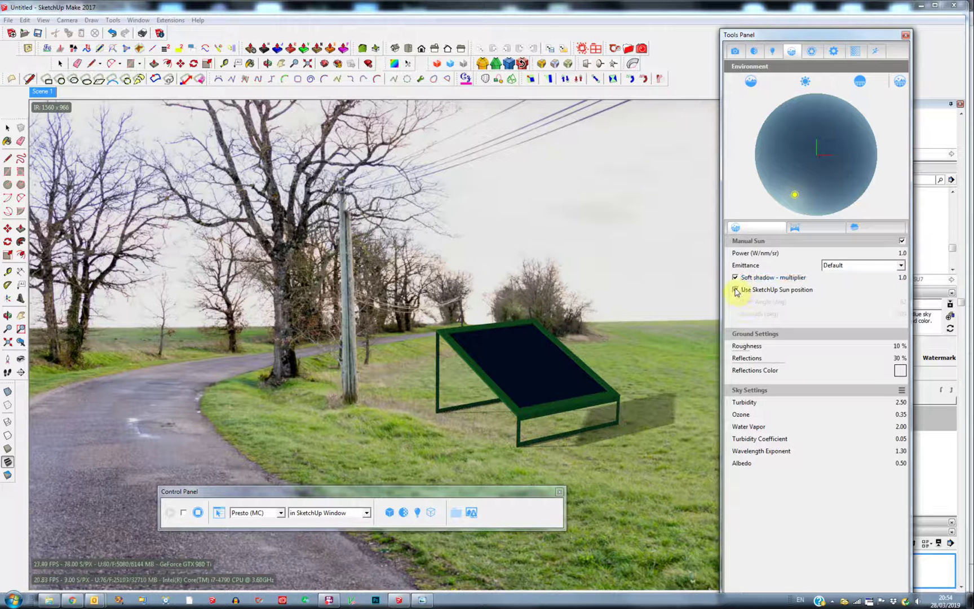
{"action": "left_click", "coordinate": [735, 290]}
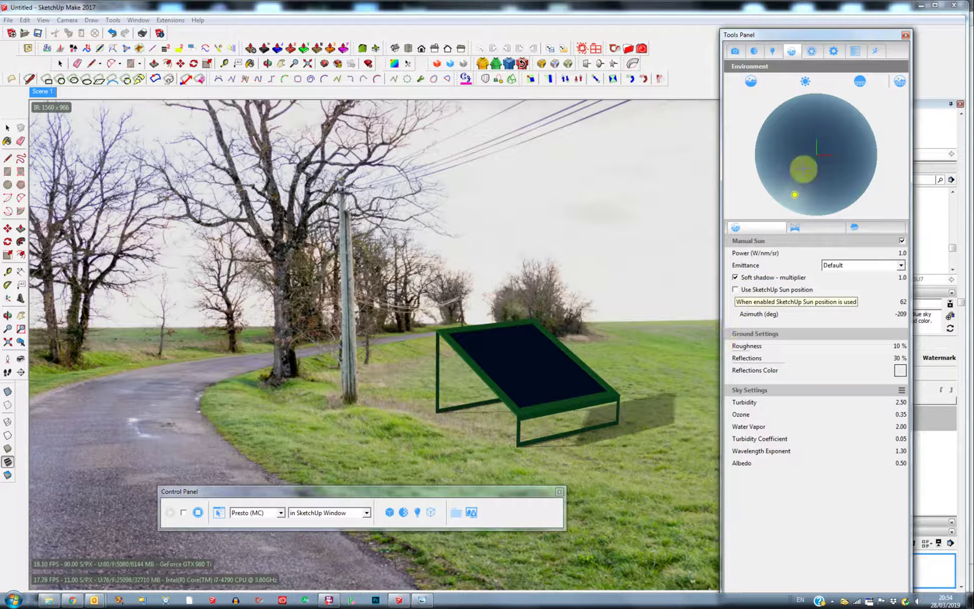
{"action": "left_click", "coordinate": [900, 82]}
{"action": "left_click", "coordinate": [900, 83]}
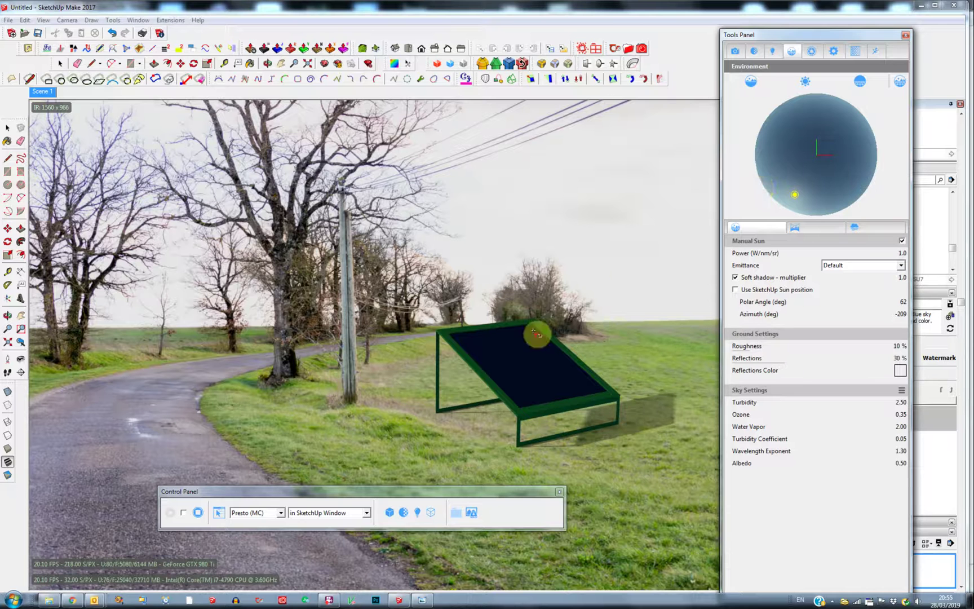
- Try sun positions on the sky dome, settling on a polar angle of 51° and an azimuth of 65°
{"action": "left_click", "coordinate": [823, 127]}
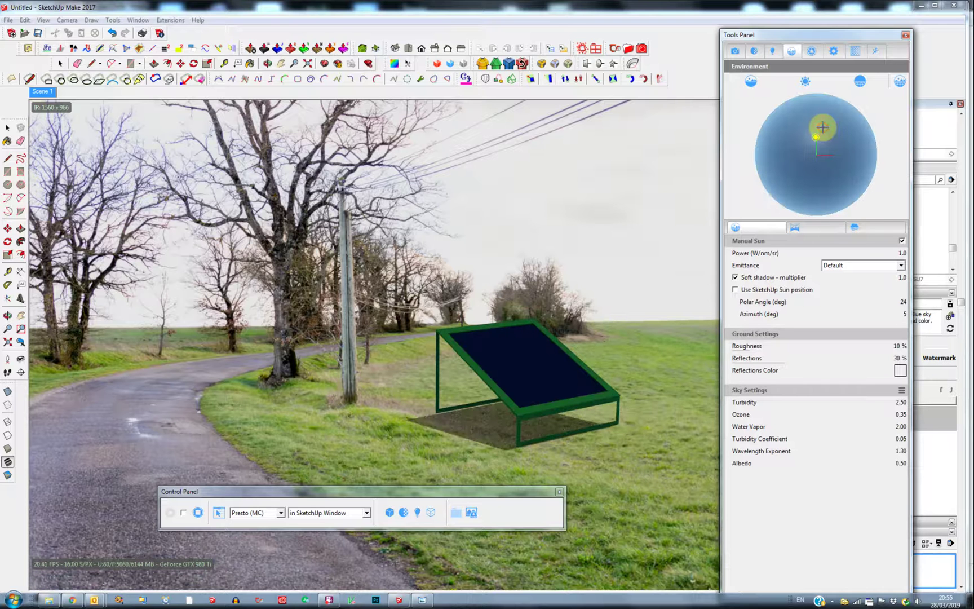
{"action": "left_click", "coordinate": [790, 126]}
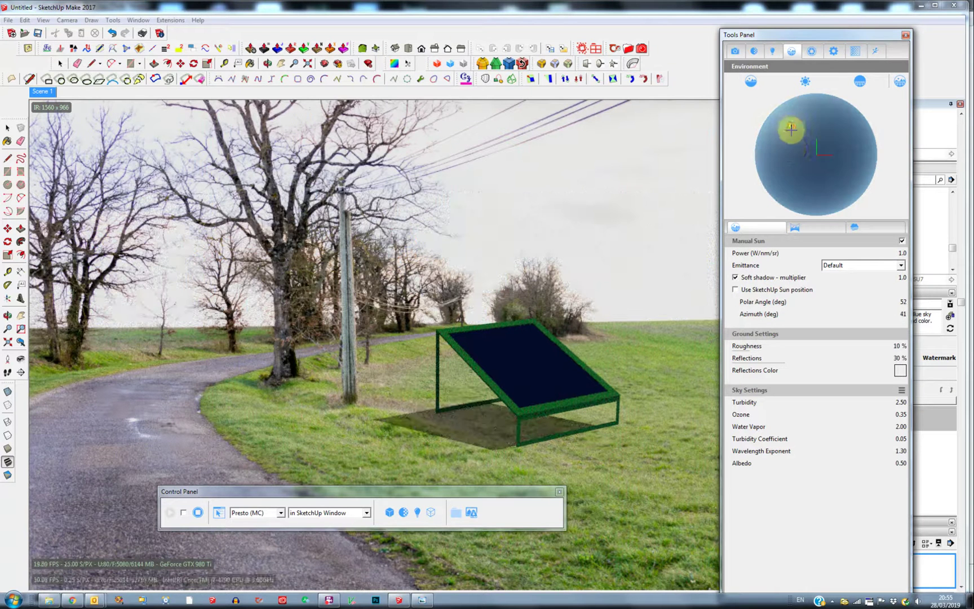
{"action": "left_click", "coordinate": [789, 152]}
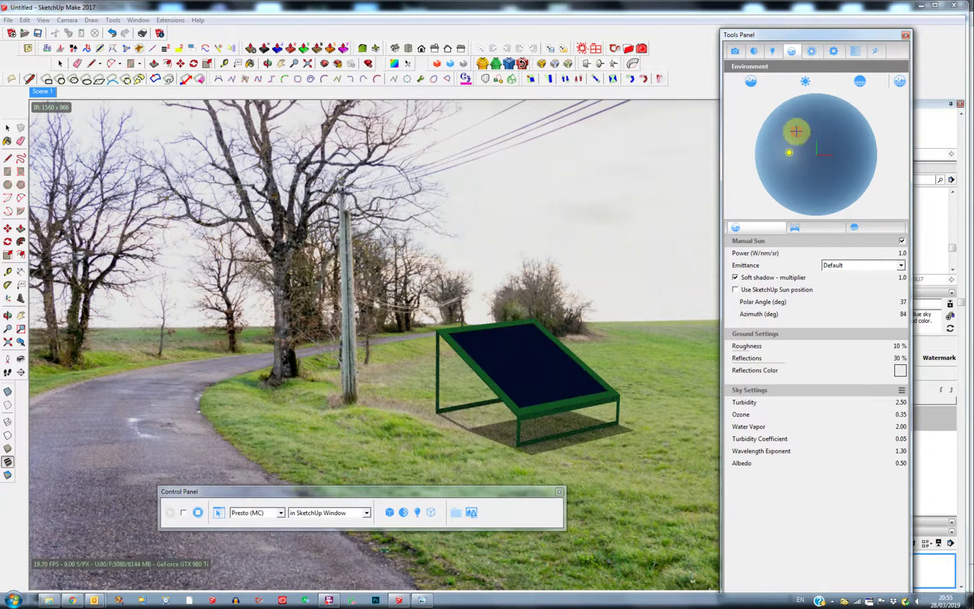
{"action": "left_click", "coordinate": [797, 130]}
{"action": "left_click", "coordinate": [783, 132]}
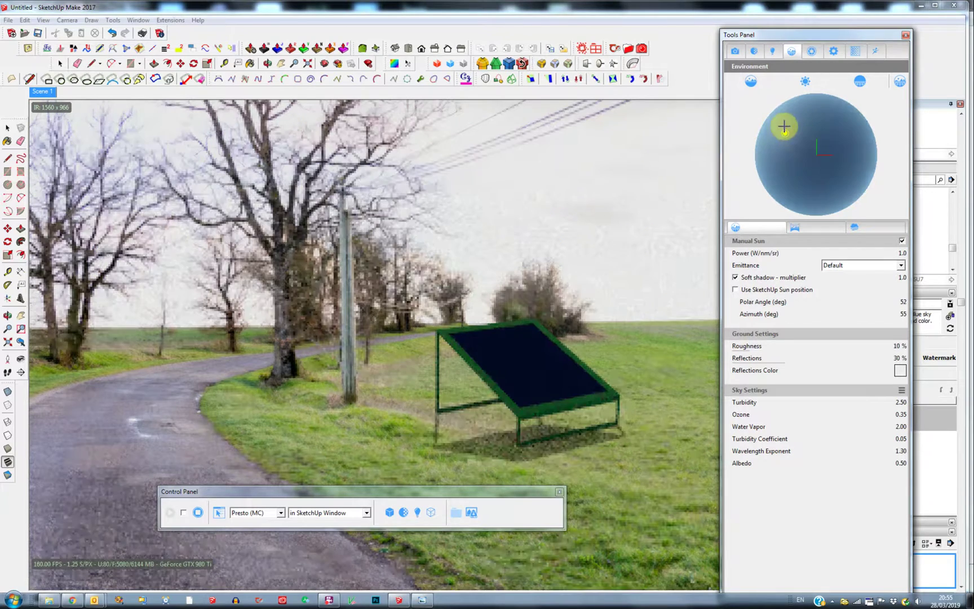
{"action": "left_click", "coordinate": [768, 131]}
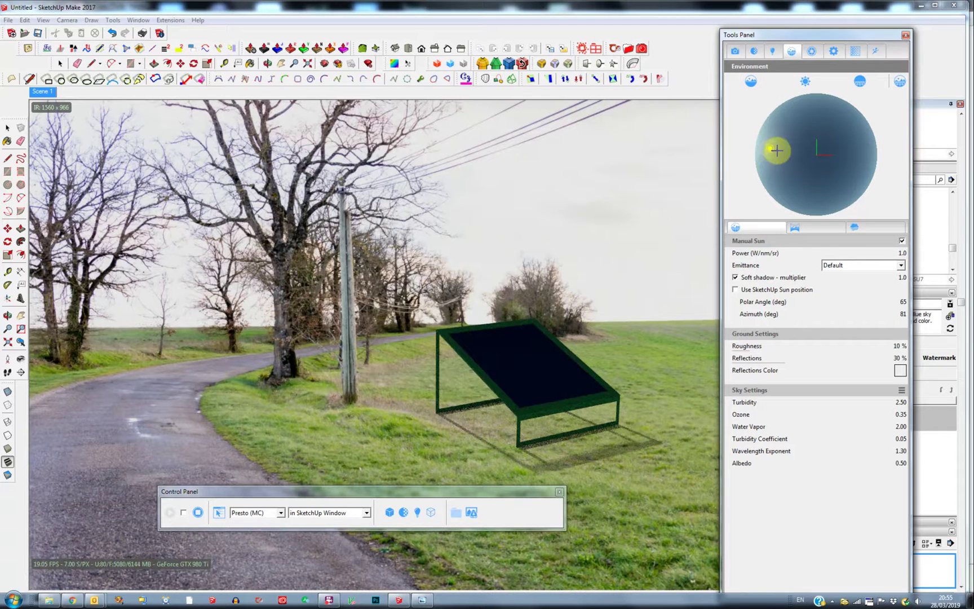
{"action": "left_click", "coordinate": [780, 138]}
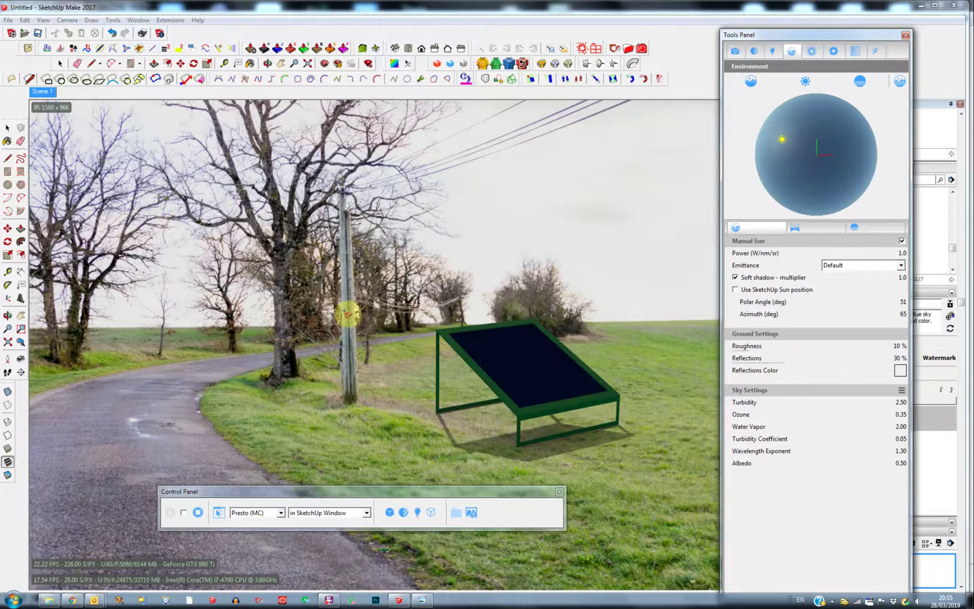
- Zoom out and orbit the camera in the live render so the panel appears small on the grass, seen from behind
{"action": "middle_click_drag", "start_coordinate": [519, 431], "coordinate": [505, 414]}
{"action": "scroll", "coordinate": [505, 414], "scroll_direction": "down", "scroll_amount": 4}
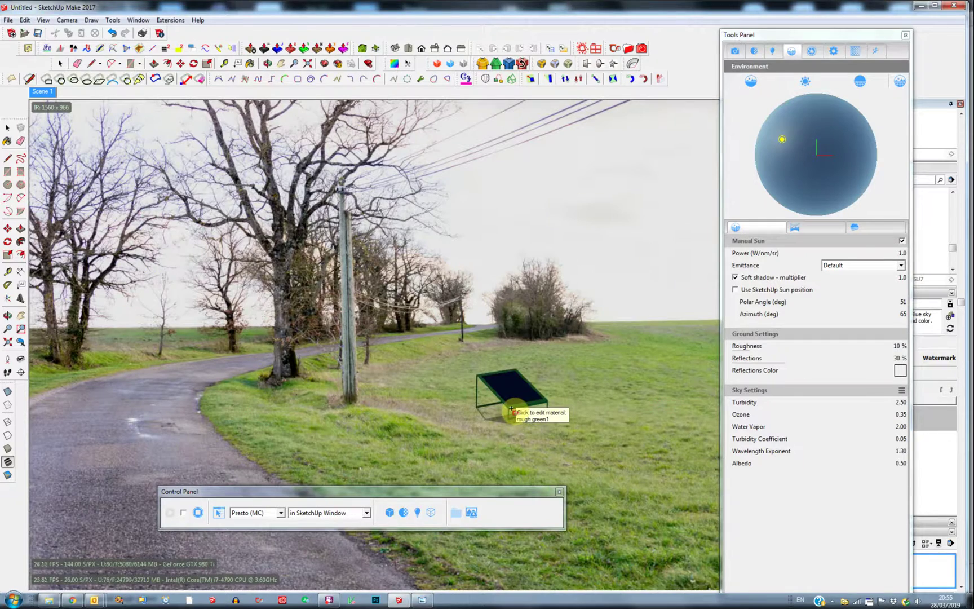
{"action": "middle_click_drag", "start_coordinate": [513, 413], "coordinate": [438, 431]}
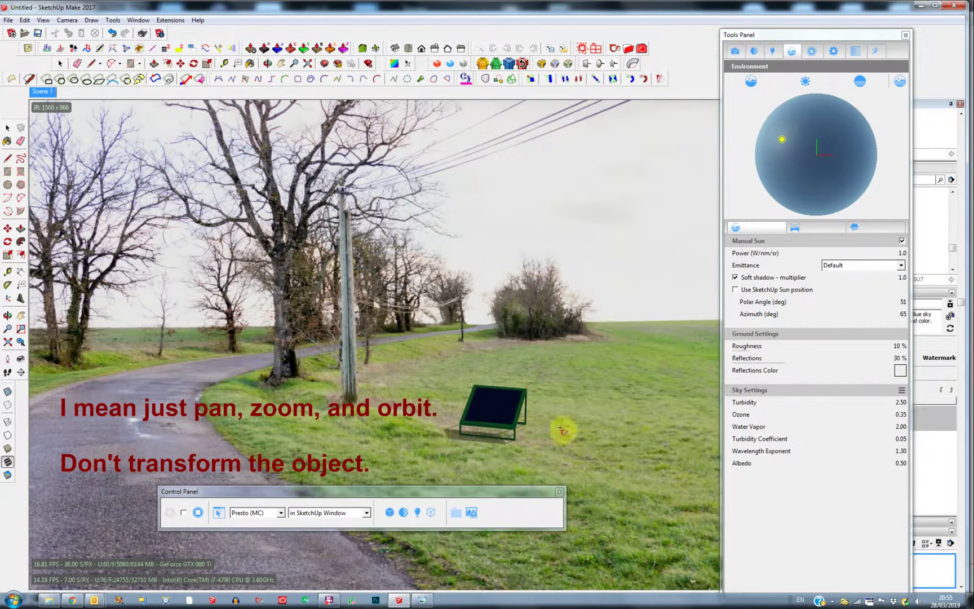
{"action": "middle_click_drag", "start_coordinate": [356, 399], "coordinate": [468, 394]}
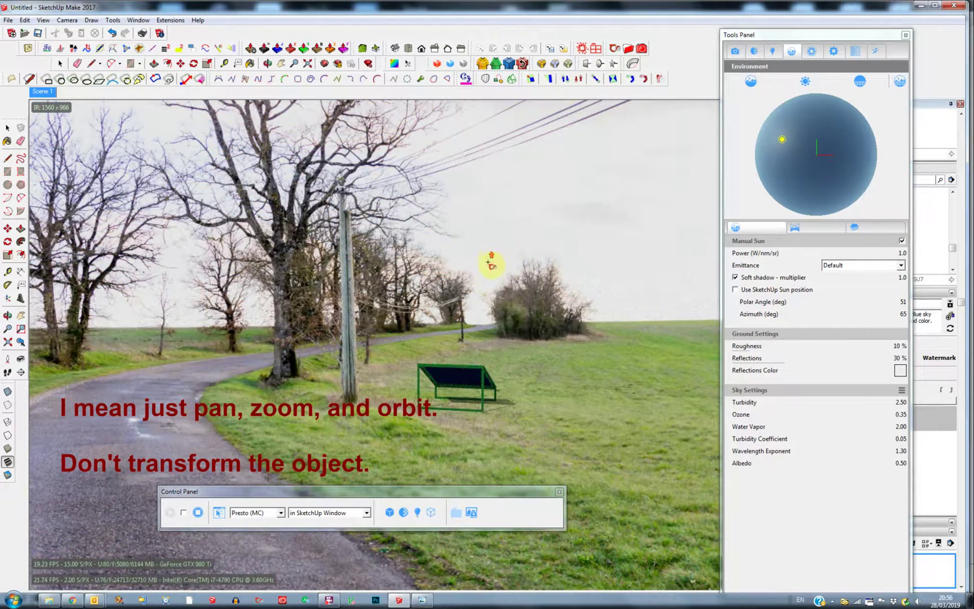
{"action": "middle_click_drag", "start_coordinate": [440, 356], "coordinate": [487, 330]}
- Enlarge the panel in the camera view and place it on the grass beside the utility pole, in front of the distant bushes
{"action": "scroll", "coordinate": [458, 342], "scroll_direction": "up", "scroll_amount": 3}
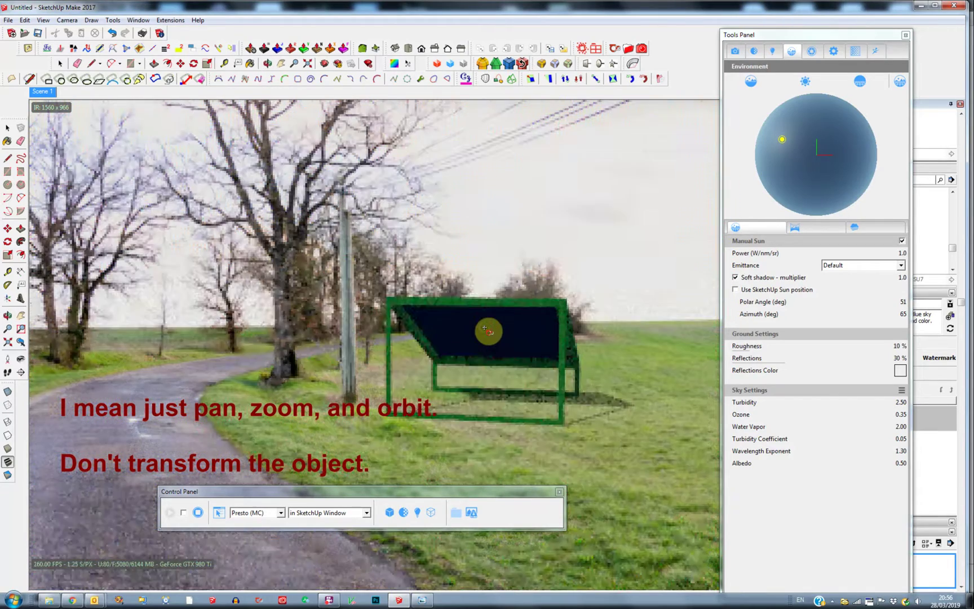
{"action": "middle_click_drag", "start_coordinate": [457, 367], "coordinate": [505, 367], "text": "shift"}
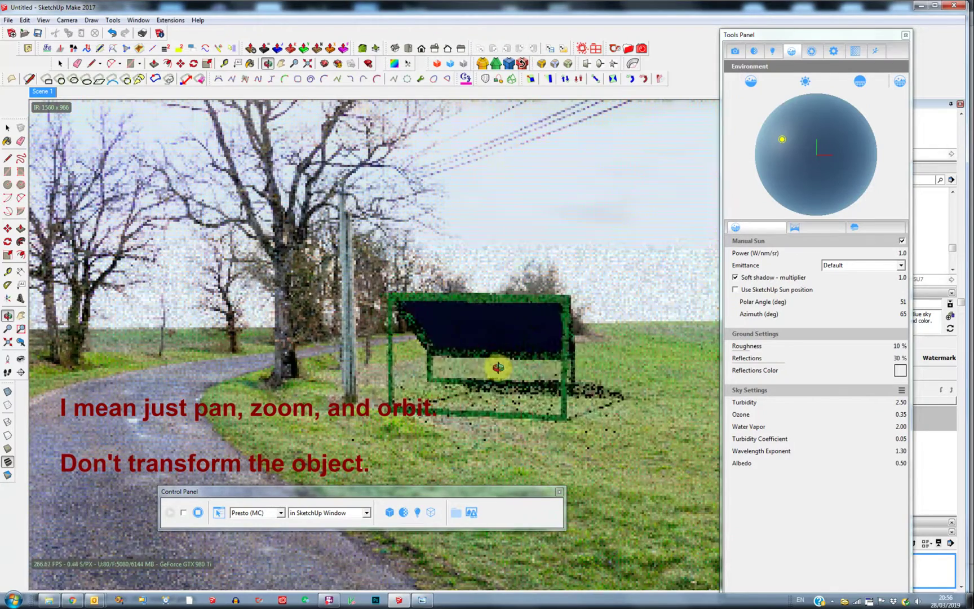
{"action": "middle_click_drag", "start_coordinate": [563, 359], "coordinate": [543, 370], "text": "shift"}
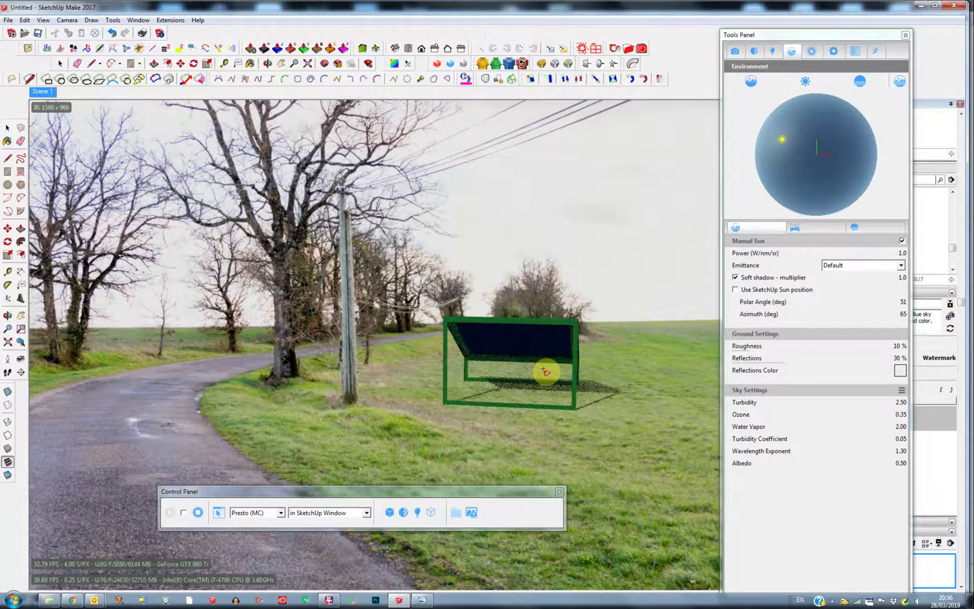
{"action": "scroll", "coordinate": [529, 364], "scroll_direction": "up", "scroll_amount": 1}
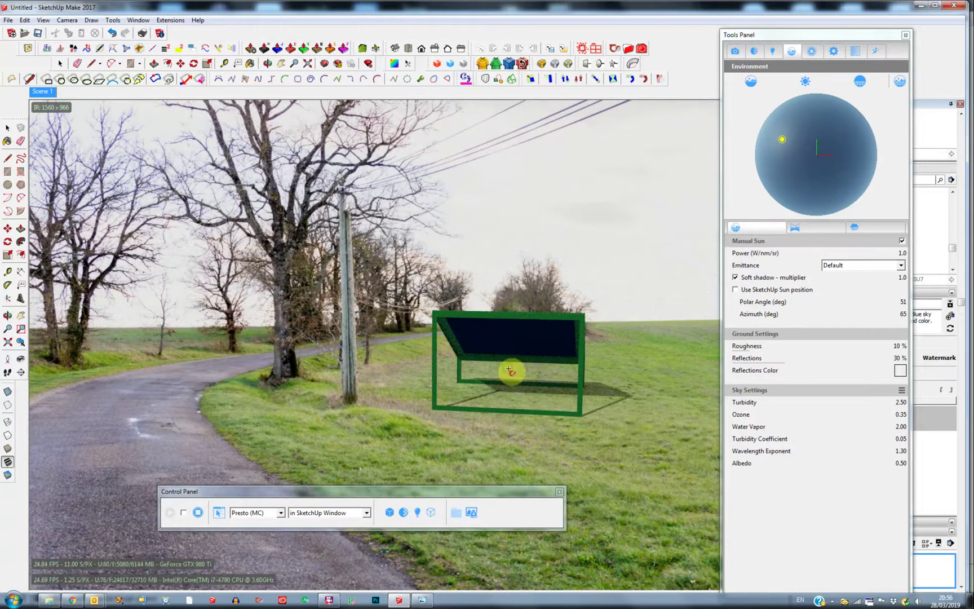
{"action": "middle_click_drag", "start_coordinate": [509, 370], "coordinate": [484, 364]}
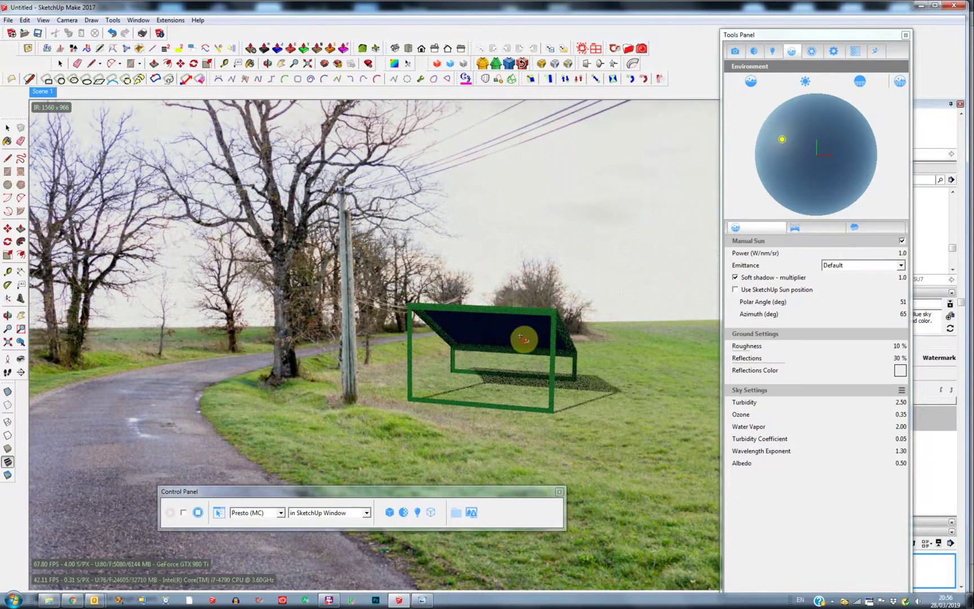
- Move the manual sun to a polar angle of 49° and an azimuth of -104°, and set the soft shadow multiplier to 5.0
{"action": "mouse_move", "coordinate": [810, 183]}
{"action": "left_mouse_down"}
{"action": "mouse_move", "coordinate": [809, 202]}
{"action": "mouse_move", "coordinate": [829, 198]}
{"action": "mouse_move", "coordinate": [779, 180]}
{"action": "left_mouse_up"}
{"action": "mouse_move", "coordinate": [854, 189]}
{"action": "left_mouse_down"}
{"action": "mouse_move", "coordinate": [843, 187]}
{"action": "mouse_move", "coordinate": [863, 174]}
{"action": "mouse_move", "coordinate": [858, 134]}
{"action": "mouse_move", "coordinate": [850, 147]}
{"action": "mouse_move", "coordinate": [859, 130]}
{"action": "mouse_move", "coordinate": [841, 141]}
{"action": "mouse_move", "coordinate": [845, 134]}
{"action": "left_mouse_up"}
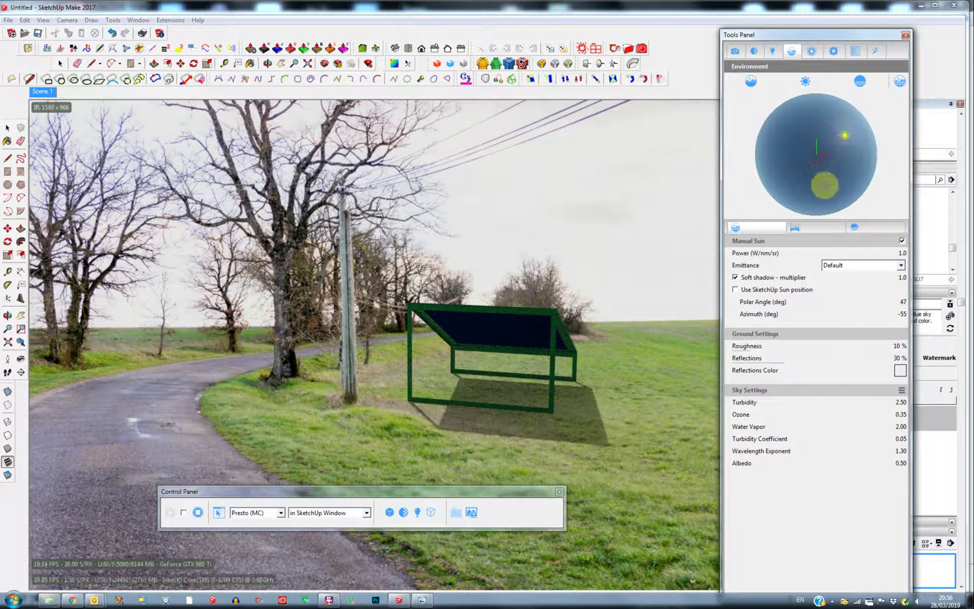
{"action": "left_click", "coordinate": [852, 168]}
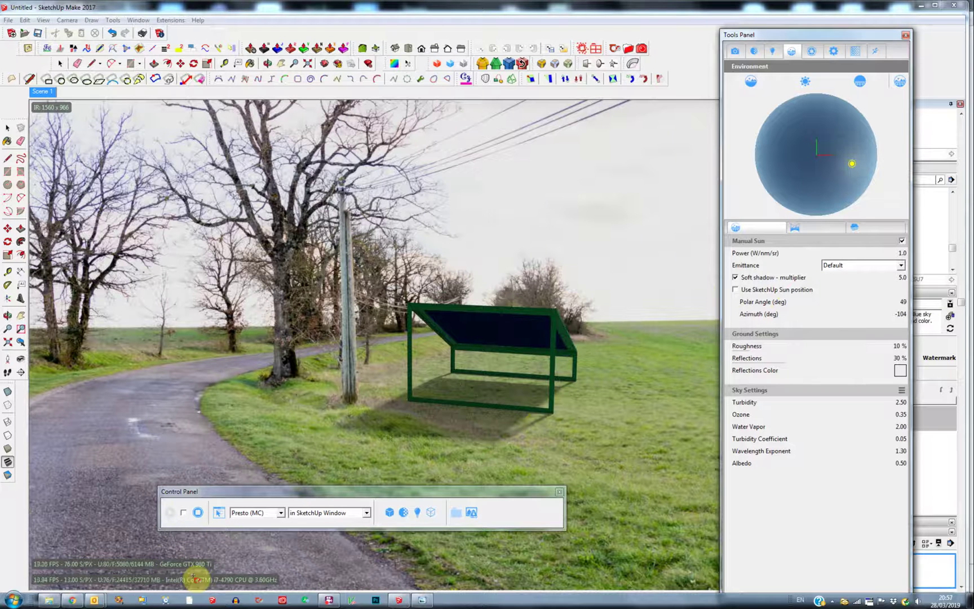
- Stop the running render and restart the Presto (MC) render in the SketchUp window
{"action": "left_click", "coordinate": [197, 513]}
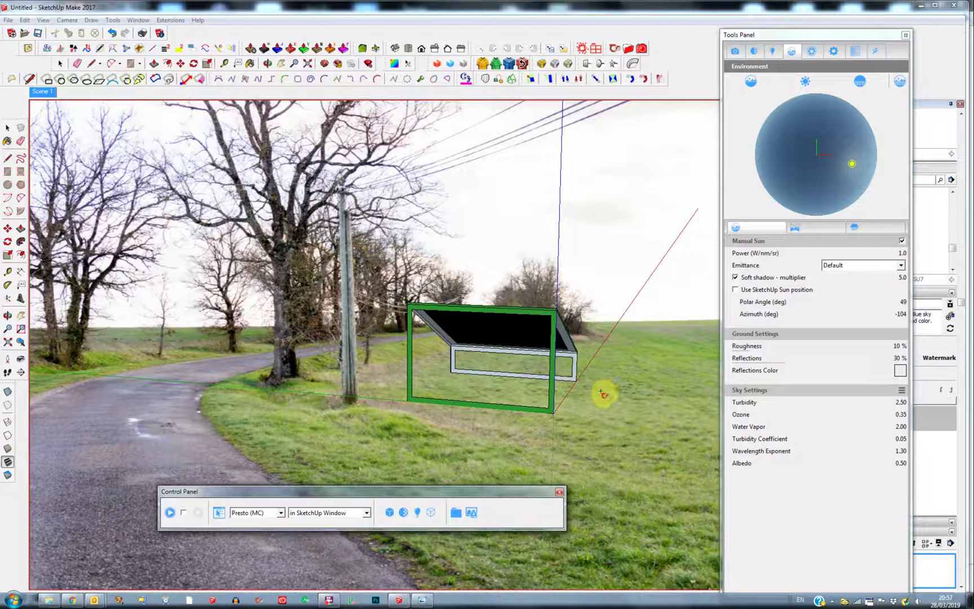
{"action": "left_click", "coordinate": [169, 512]}
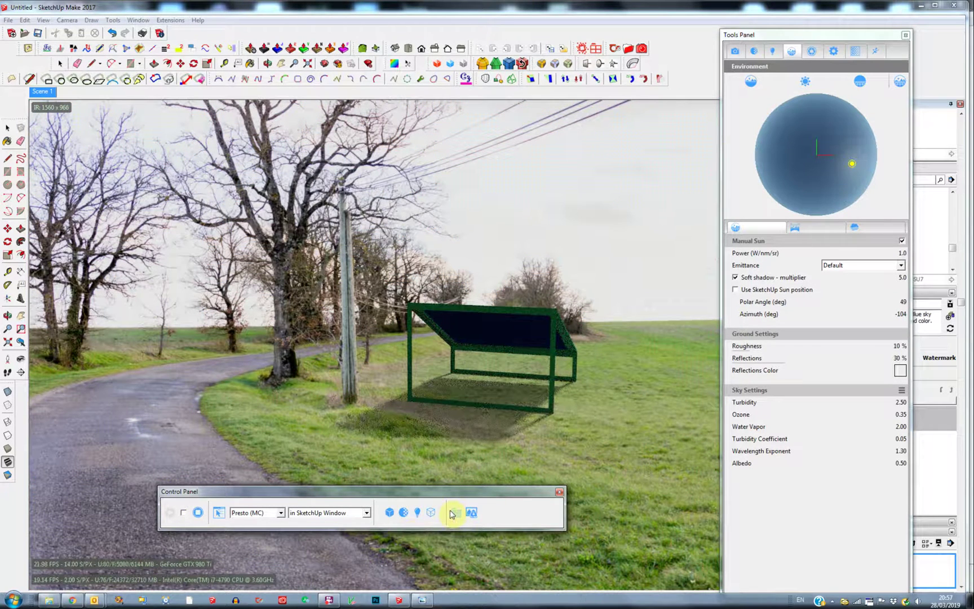
{"action": "left_click", "coordinate": [452, 512]}
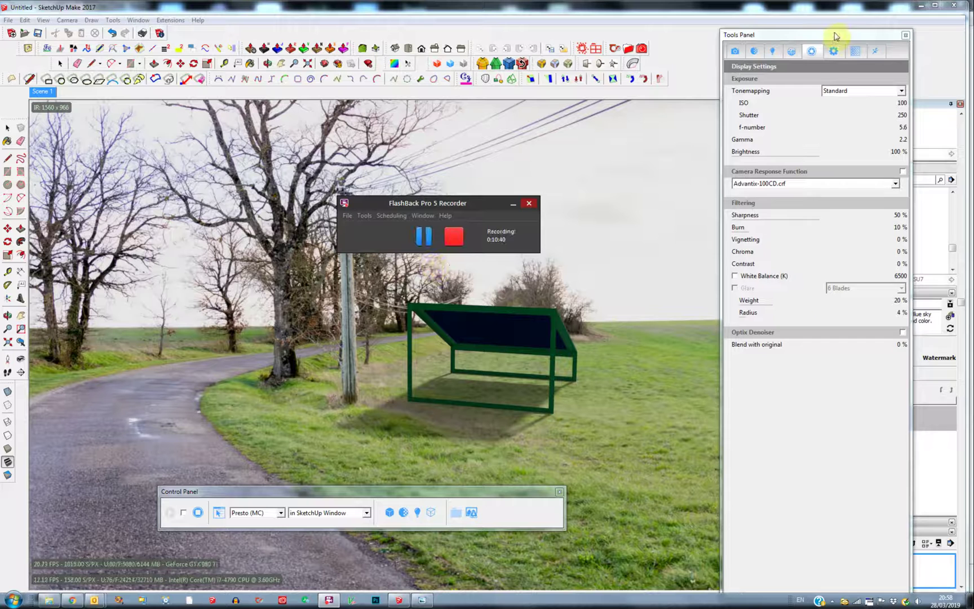
- Raise the exposure ISO to 200 in the Thea display settings
{"action": "left_click_drag", "start_coordinate": [832, 38], "coordinate": [832, 31]}
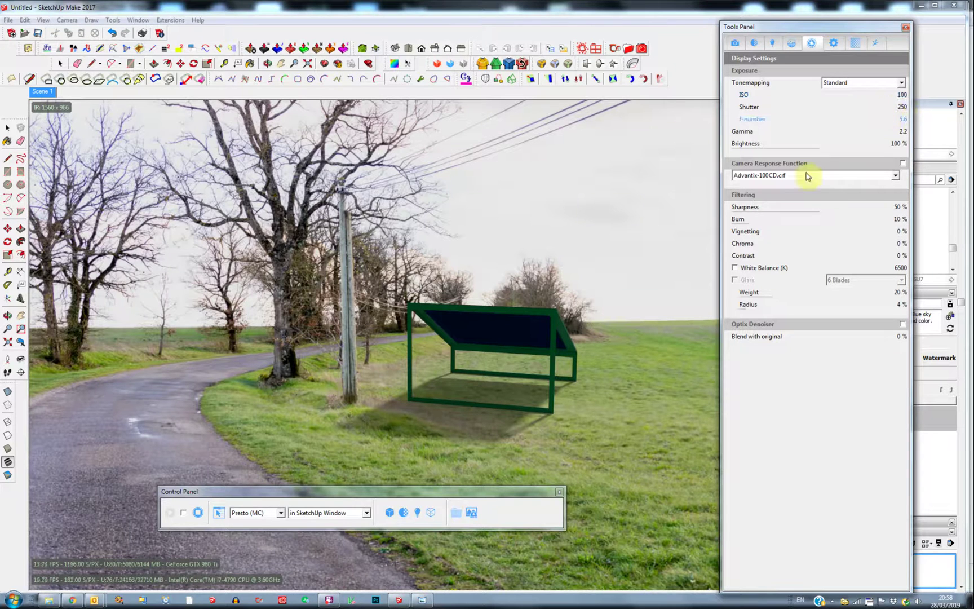
{"action": "left_click", "coordinate": [903, 118]}
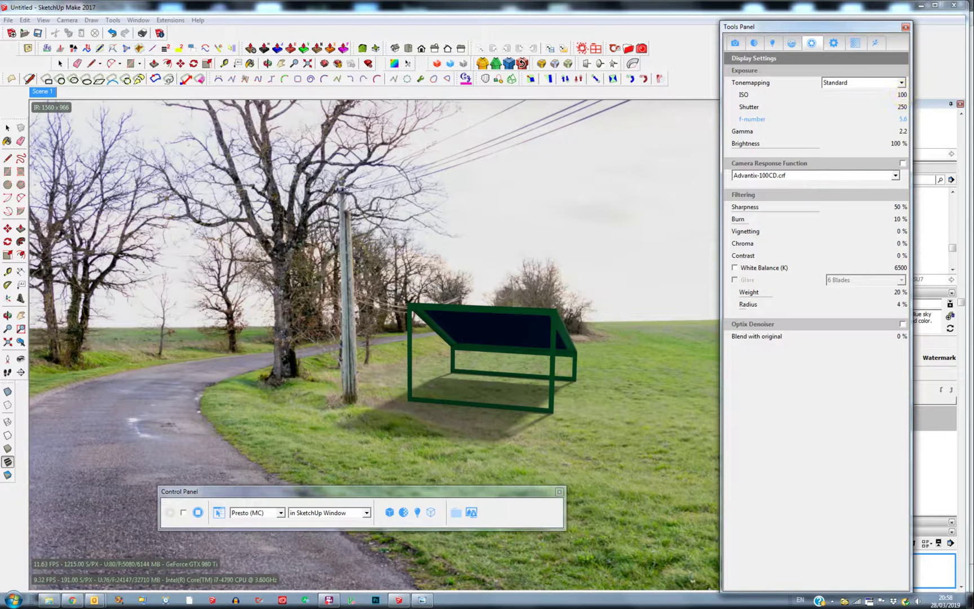
{"action": "scroll", "coordinate": [901, 95], "scroll_direction": "up", "scroll_amount": 1}
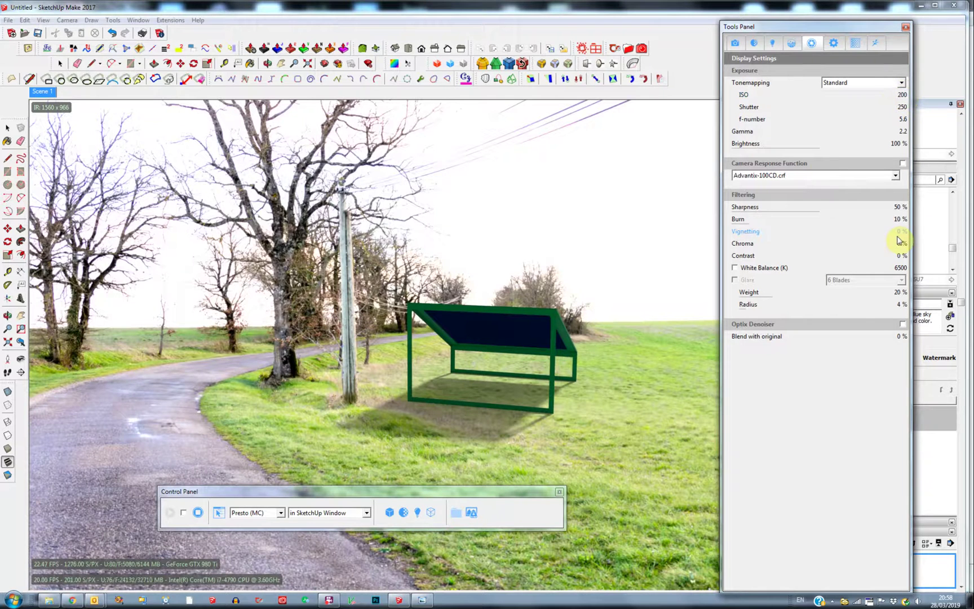